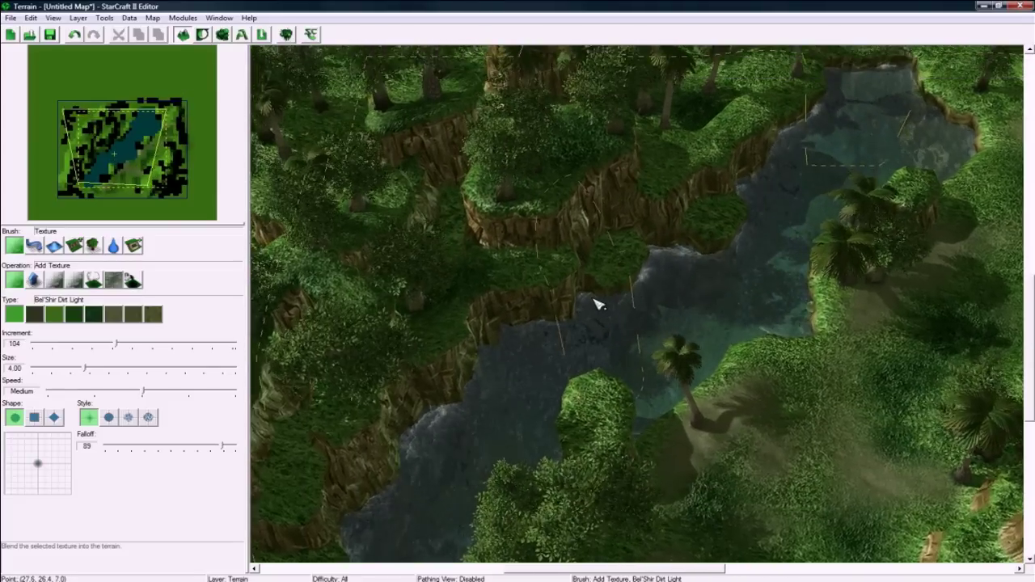
Switch to the Doodads layer and choose the Rock (Giant) doodad from the Bel'Shir (Jungle) set
{"action": "middle_click_drag", "start_coordinate": [596, 303], "coordinate": [477, 281]}
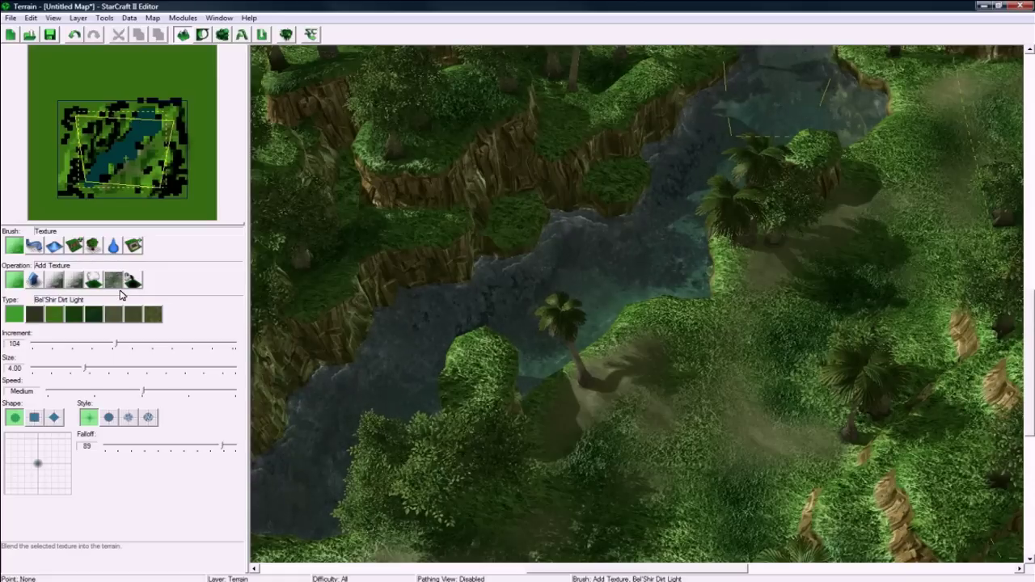
{"action": "left_click", "coordinate": [79, 17]}
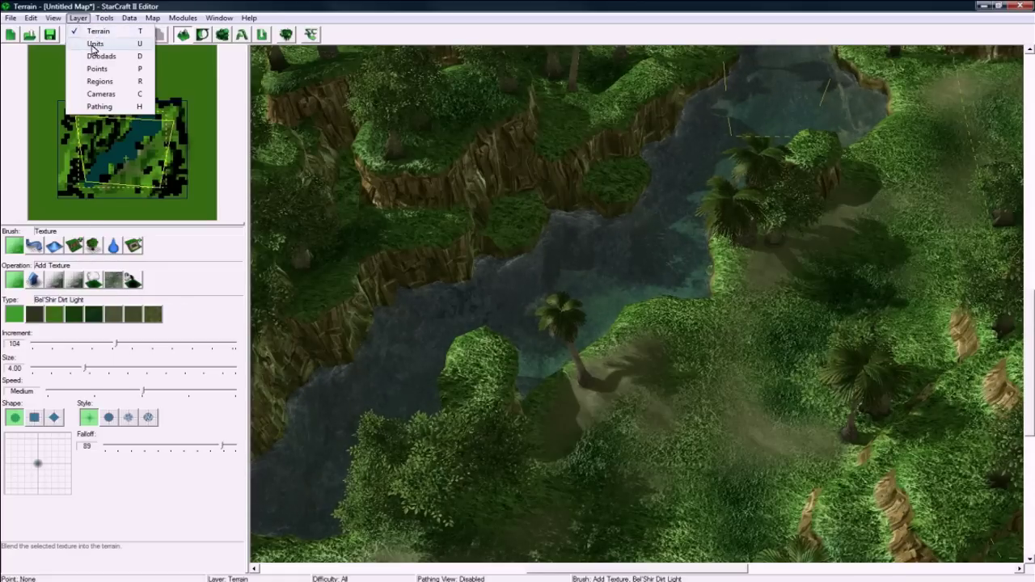
{"action": "left_click", "coordinate": [91, 46]}
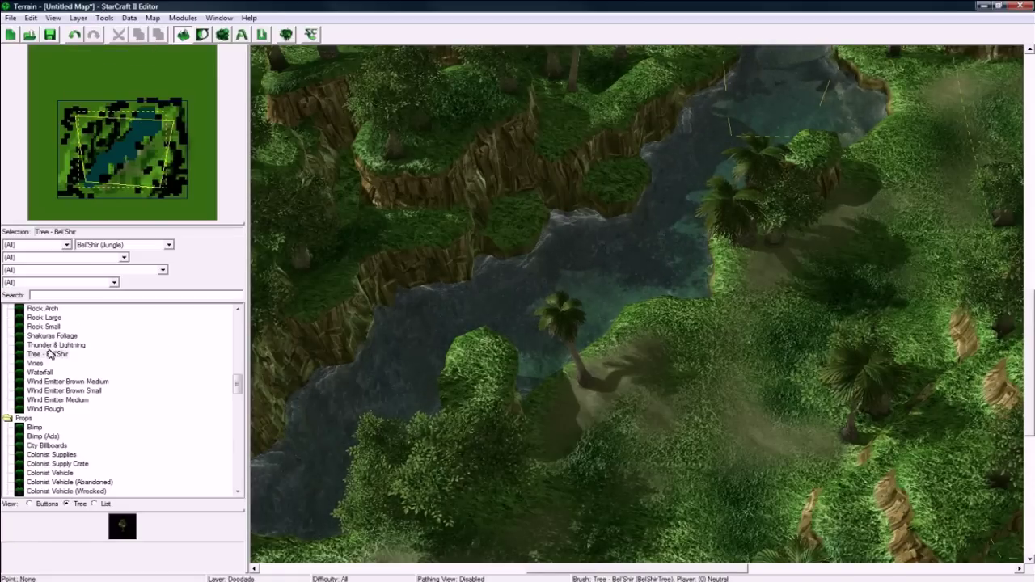
{"action": "left_click", "coordinate": [48, 354]}
{"action": "scroll", "coordinate": [49, 355], "scroll_direction": "up", "scroll_amount": 2}
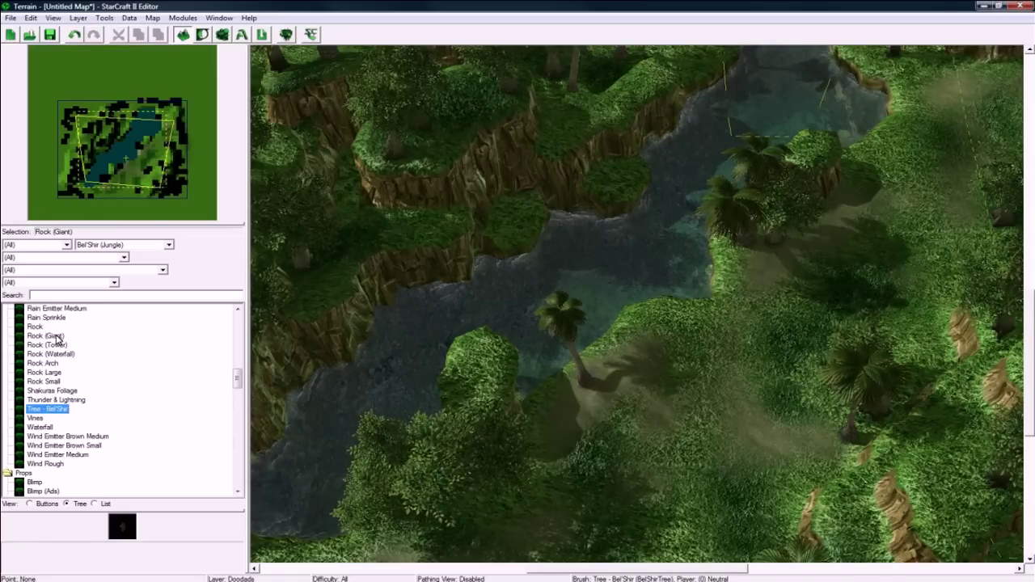
{"action": "left_click", "coordinate": [47, 336]}
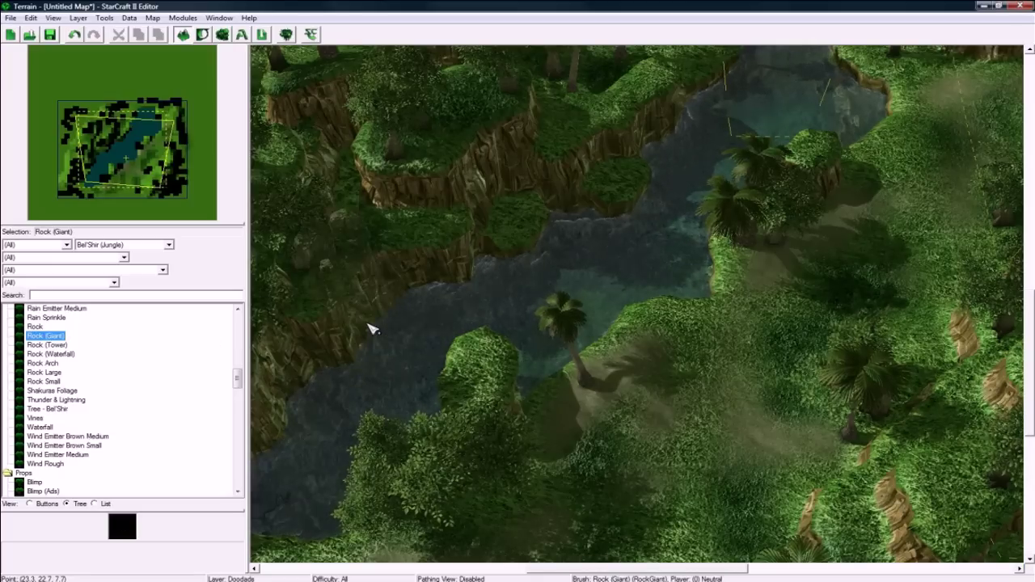
Place a giant rock on the small cliff southeast of the river, beside the palm tree
{"action": "left_click", "coordinate": [629, 412]}
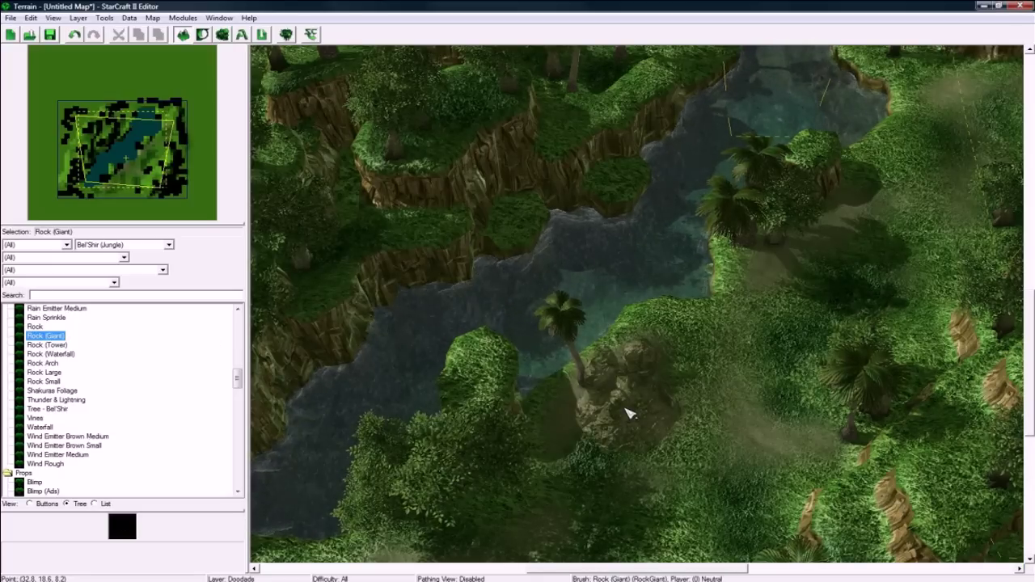
{"action": "right_click_drag", "start_coordinate": [686, 408], "coordinate": [628, 336]}
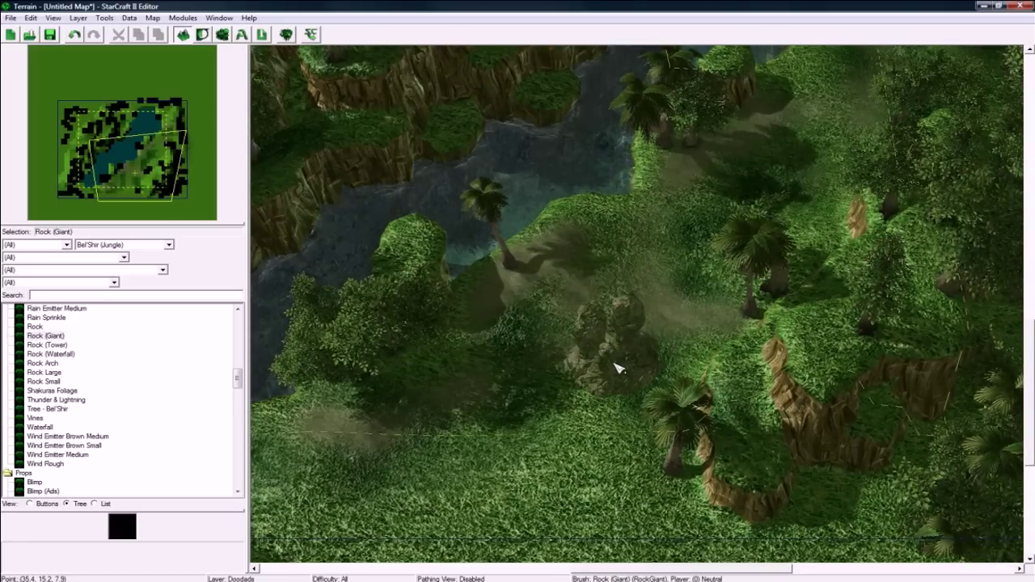
{"action": "right_click_drag", "start_coordinate": [634, 362], "coordinate": [581, 381]}
{"action": "left_click", "coordinate": [711, 447]}
{"action": "key", "text": "Left"}
{"action": "key", "text": "Up"}
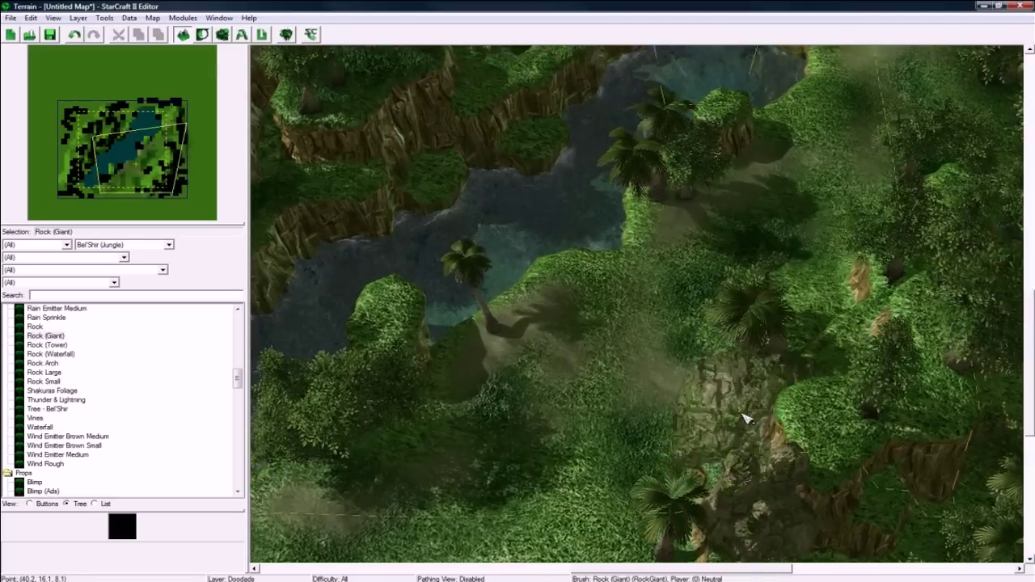
Place a group of giant rocks beside the pool at the northern end of the river
{"action": "right_click_drag", "start_coordinate": [619, 368], "coordinate": [734, 423]}
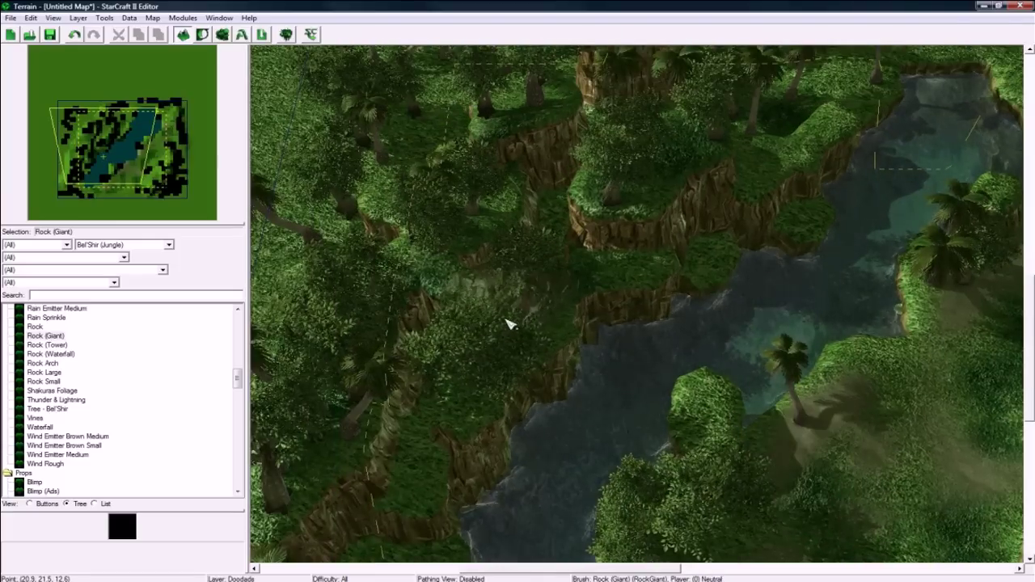
{"action": "left_click", "coordinate": [534, 342]}
{"action": "right_click_drag", "start_coordinate": [552, 339], "coordinate": [261, 252]}
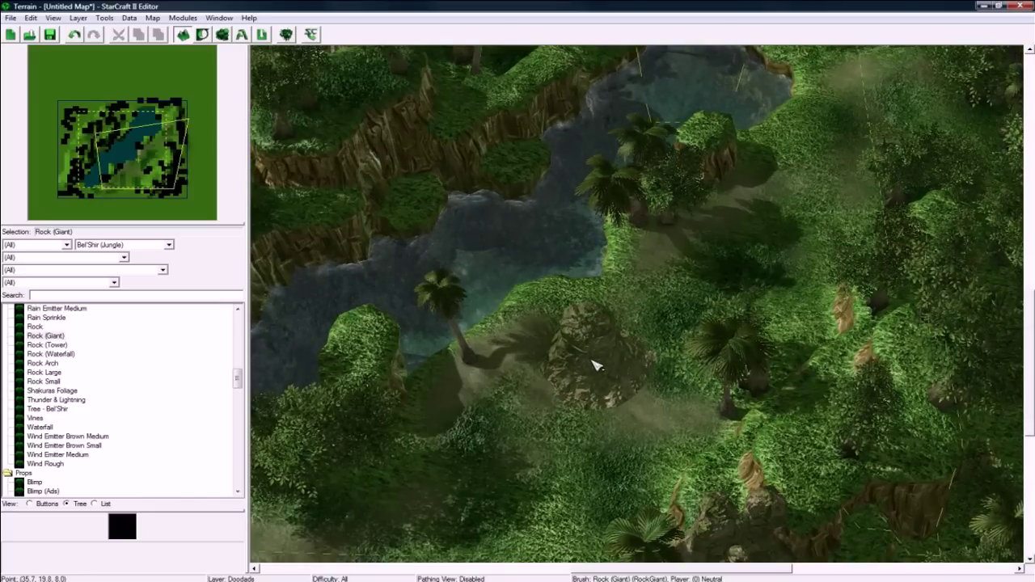
{"action": "right_click_drag", "start_coordinate": [637, 347], "coordinate": [587, 380]}
{"action": "right_click_drag", "start_coordinate": [598, 327], "coordinate": [626, 382]}
{"action": "left_click", "coordinate": [713, 229]}
{"action": "key", "text": "Right"}
{"action": "key", "text": "Down"}
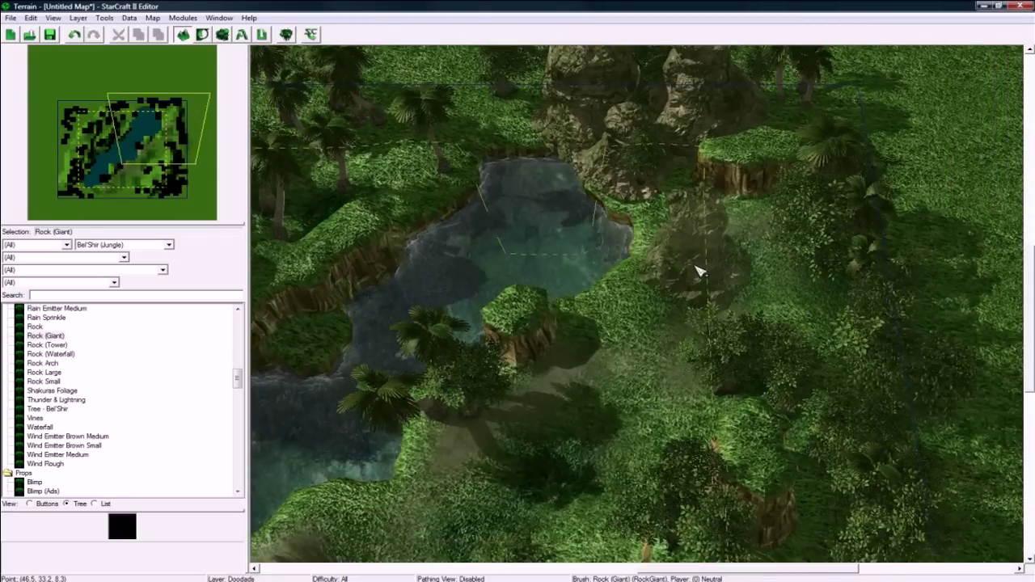
{"action": "key", "text": "Up"}
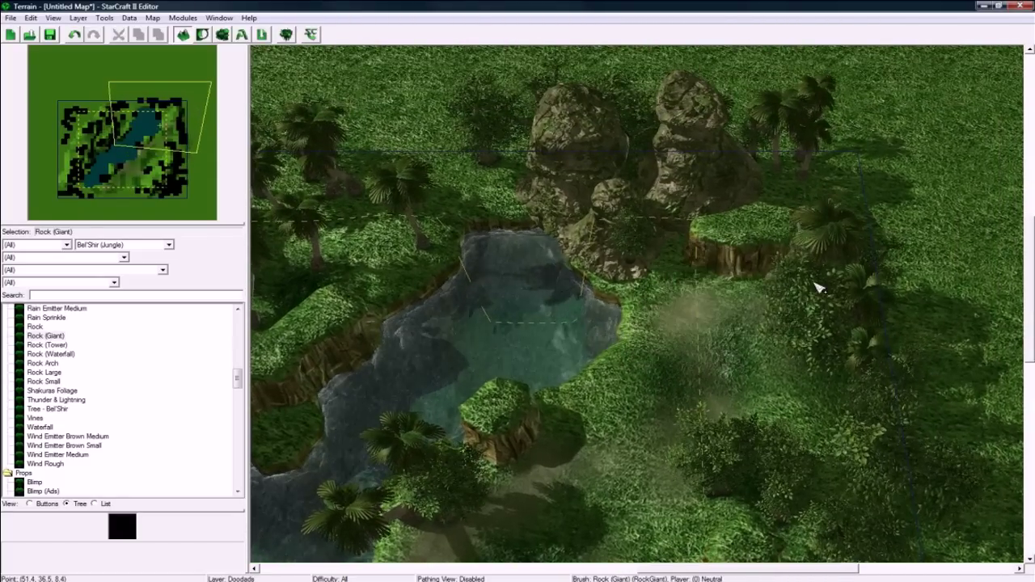
Add giant rocks beside the northeastern cliff and among the trees along the eastern edge of the map
{"action": "right_click_drag", "start_coordinate": [818, 287], "coordinate": [730, 291]}
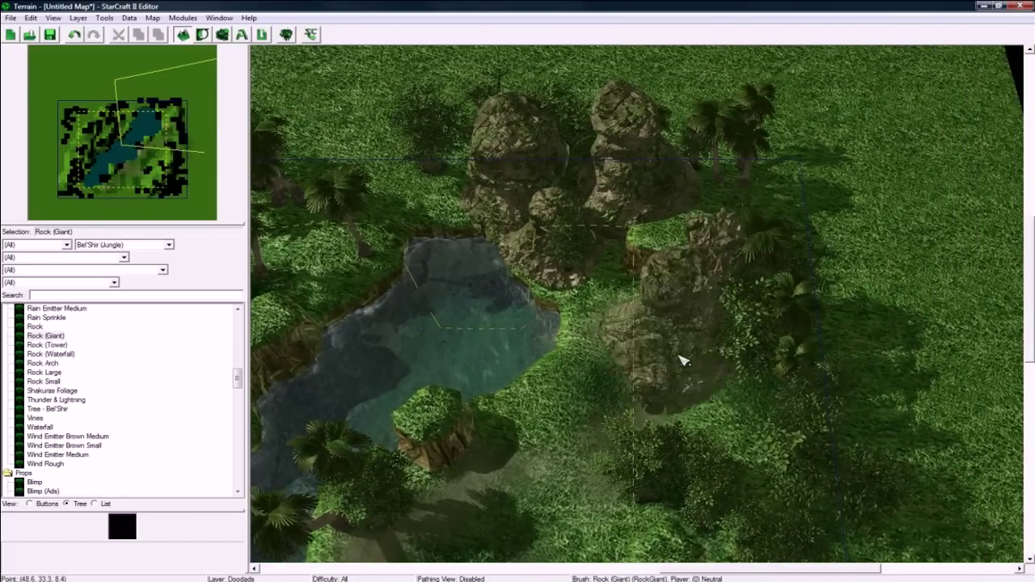
{"action": "key", "text": "Down"}
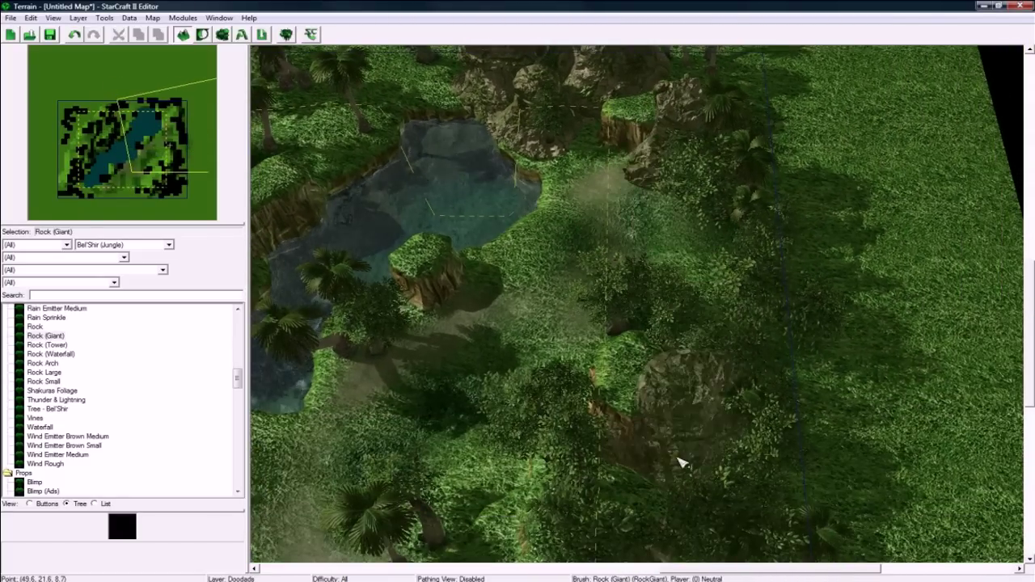
{"action": "right_click_drag", "start_coordinate": [614, 460], "coordinate": [807, 346]}
Scatter Rock doodads along the dirt patches, palm trees and cliffs on the east side of the river
{"action": "left_click", "coordinate": [36, 326]}
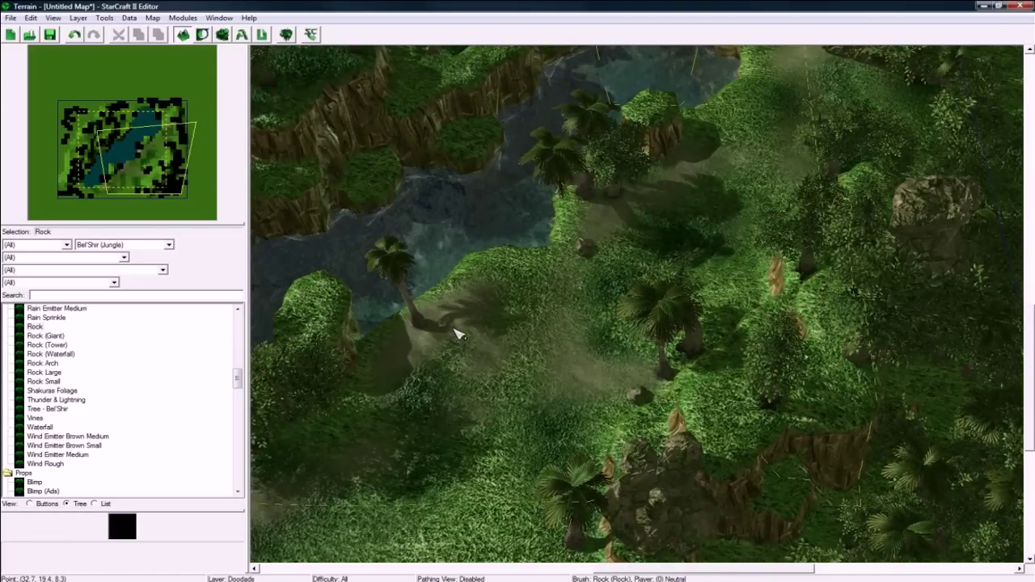
{"action": "right_click_drag", "start_coordinate": [403, 368], "coordinate": [505, 362]}
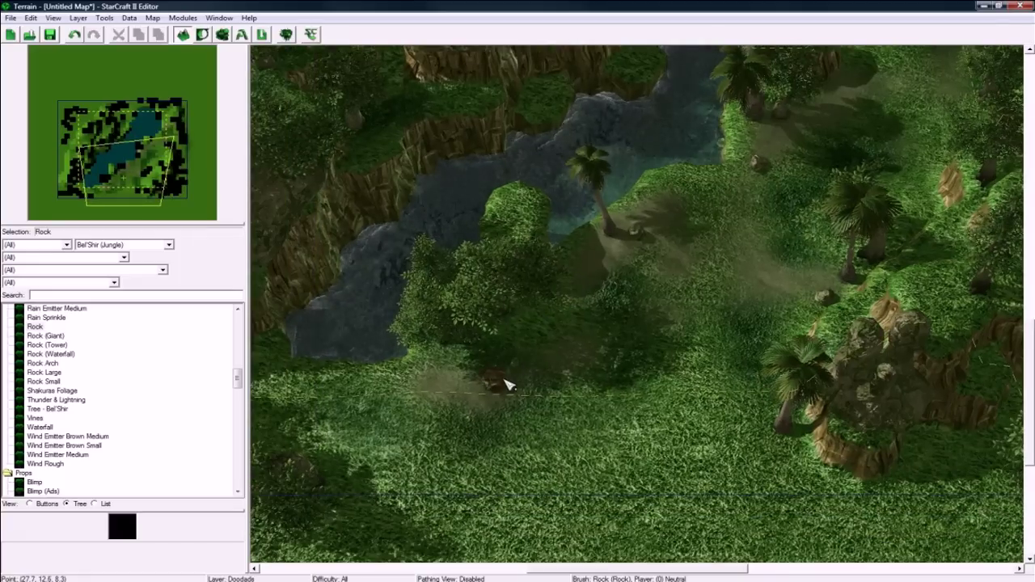
{"action": "key", "text": "Up"}
{"action": "key", "text": "Right"}
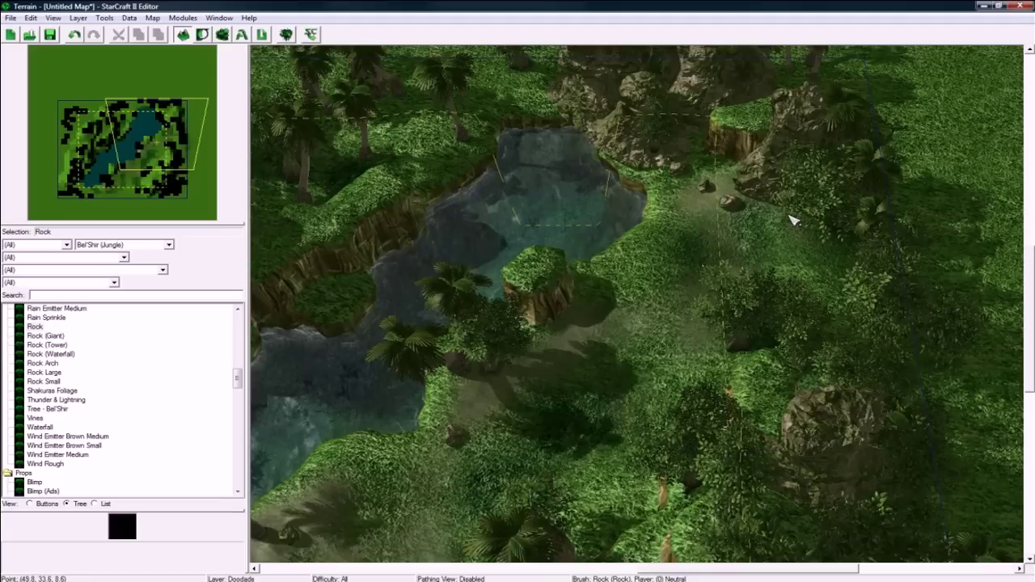
{"action": "left_click", "coordinate": [711, 346]}
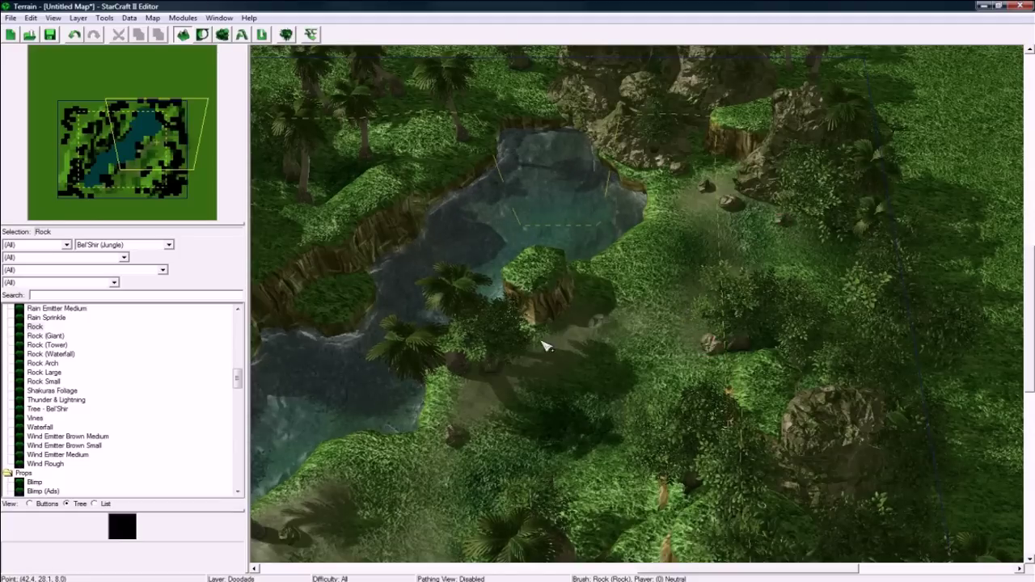
Place Vines doodads on the grassy outcrop by the river and on the southeastern cliff with the giant rock
{"action": "left_click", "coordinate": [35, 418]}
{"action": "right_click_drag", "start_coordinate": [469, 212], "coordinate": [637, 259]}
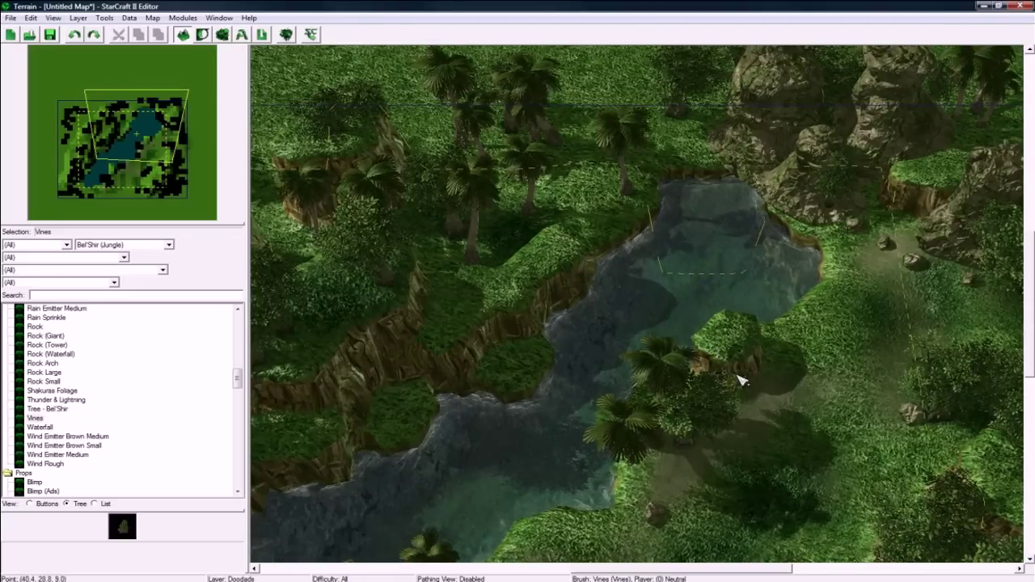
{"action": "mouse_move", "coordinate": [495, 388]}
{"action": "right_mouse_down"}
{"action": "mouse_move", "coordinate": [532, 331]}
{"action": "mouse_move", "coordinate": [553, 249]}
{"action": "right_mouse_up"}
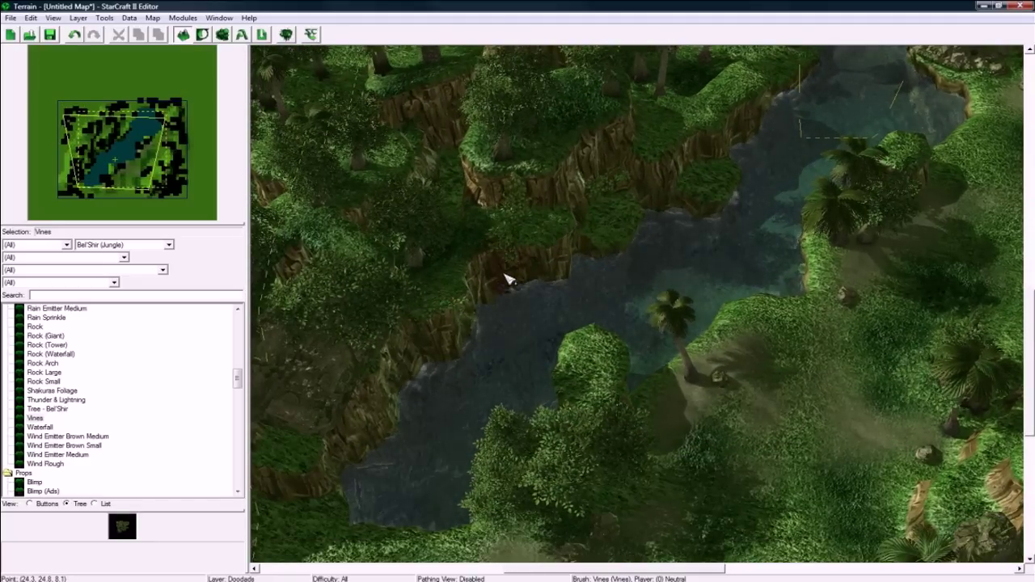
{"action": "scroll", "coordinate": [624, 293], "scroll_direction": "up", "scroll_amount": 2}
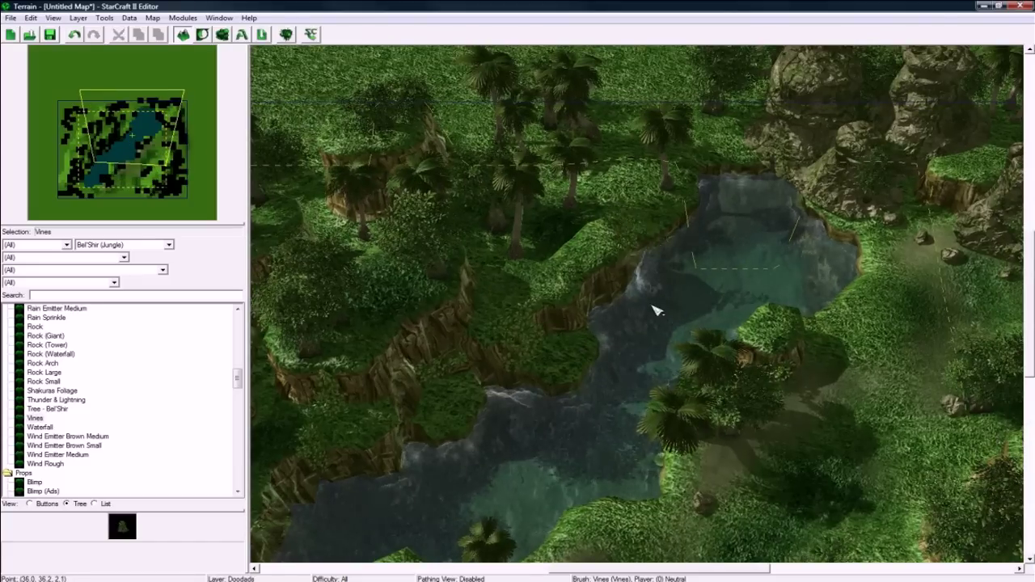
{"action": "right_click_drag", "start_coordinate": [656, 311], "coordinate": [565, 121]}
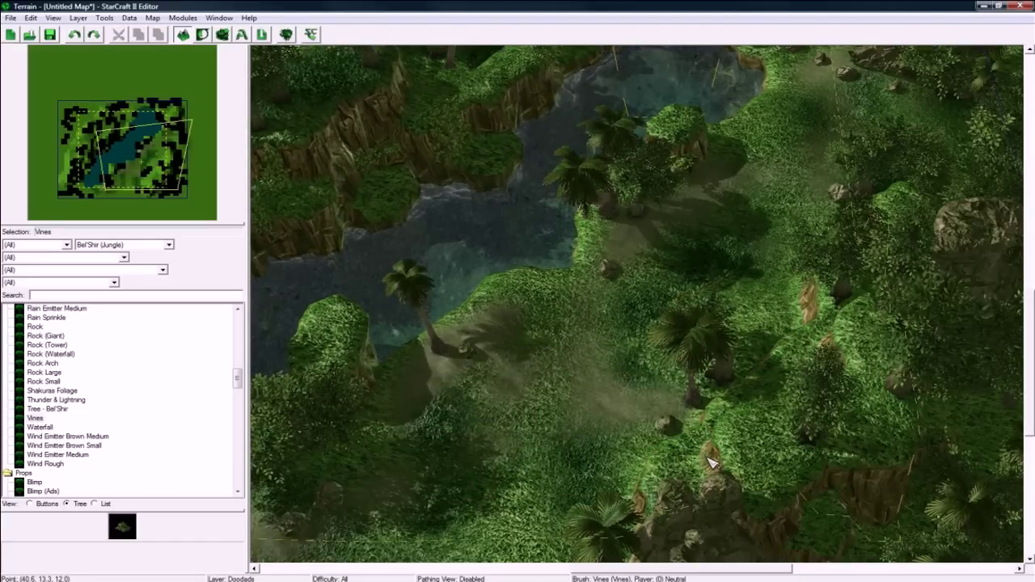
{"action": "middle_click_drag", "start_coordinate": [800, 370], "coordinate": [795, 417]}
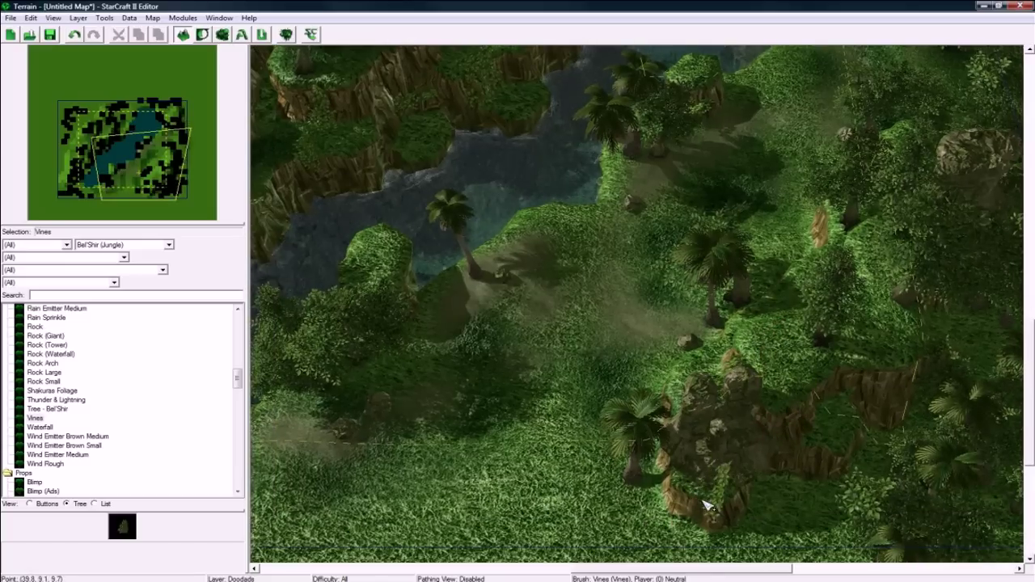
{"action": "right_click_drag", "start_coordinate": [683, 384], "coordinate": [726, 406]}
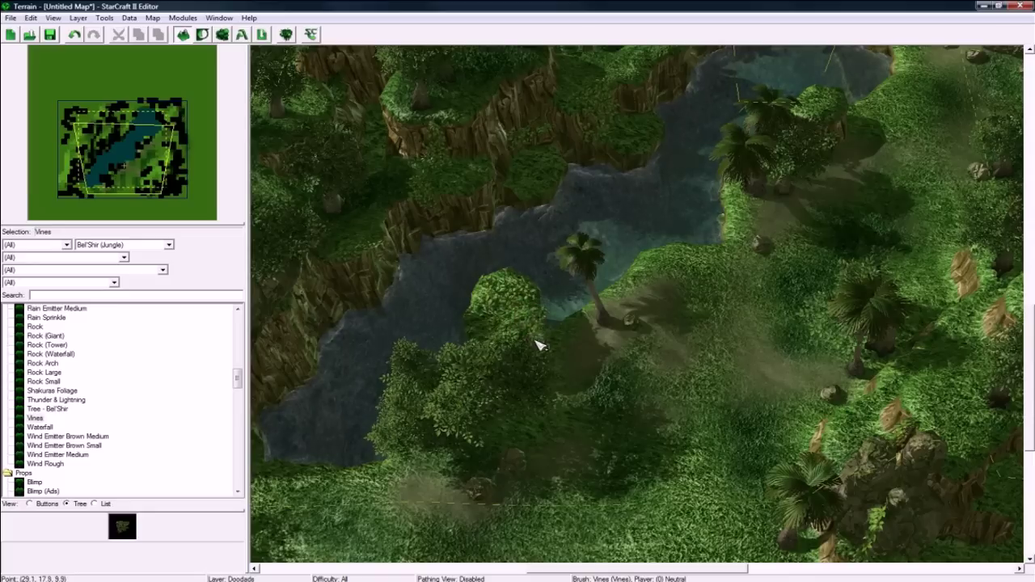
{"action": "mouse_move", "coordinate": [650, 325]}
{"action": "right_mouse_down"}
{"action": "mouse_move", "coordinate": [629, 324]}
{"action": "mouse_move", "coordinate": [632, 334]}
{"action": "right_mouse_up"}
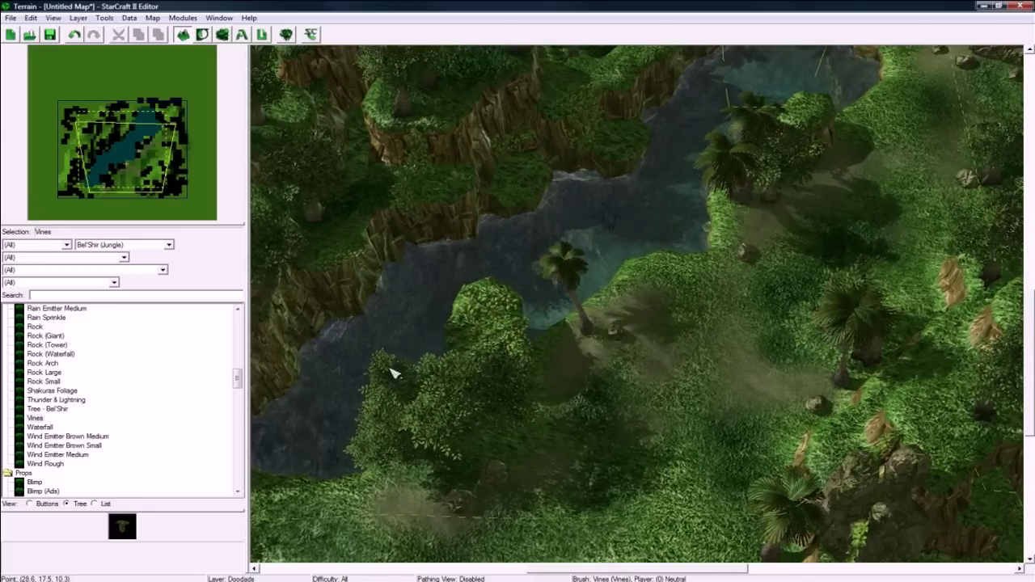
Scatter Foliage - Bel'Shir doodads over the dirt patches and grass along the east side of the river
{"action": "left_click", "coordinate": [46, 447]}
{"action": "scroll", "coordinate": [79, 428], "scroll_direction": "up", "scroll_amount": 6}
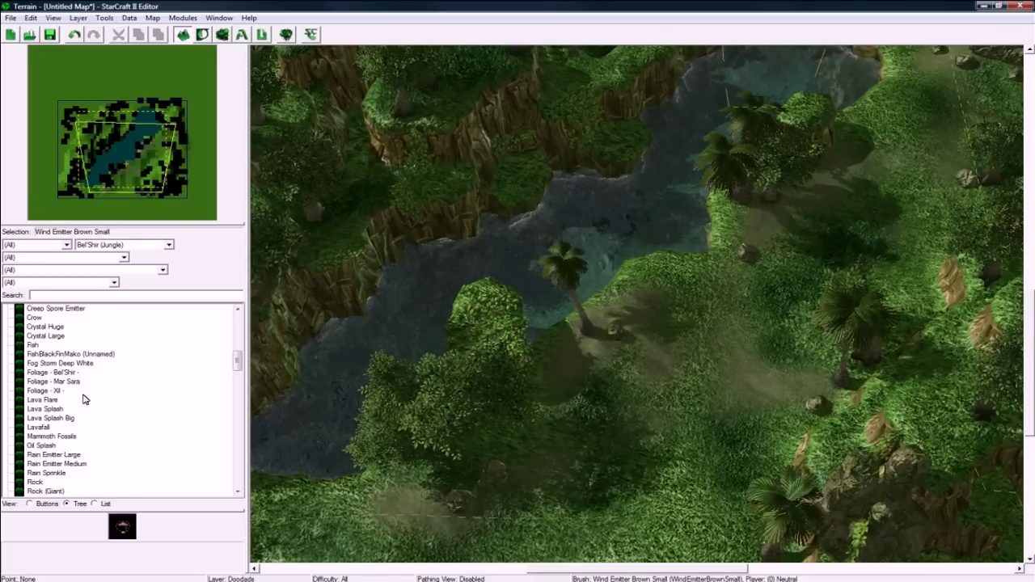
{"action": "scroll", "coordinate": [84, 398], "scroll_direction": "up", "scroll_amount": 2}
{"action": "left_click", "coordinate": [72, 429]}
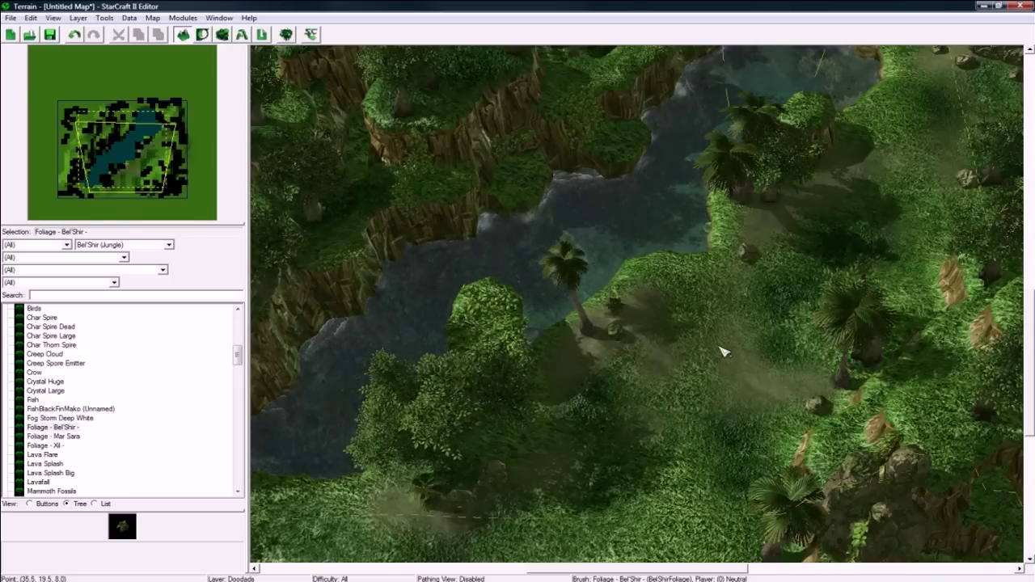
{"action": "right_click_drag", "start_coordinate": [779, 348], "coordinate": [652, 457]}
{"action": "right_click_drag", "start_coordinate": [724, 299], "coordinate": [652, 378]}
{"action": "left_click", "coordinate": [805, 248]}
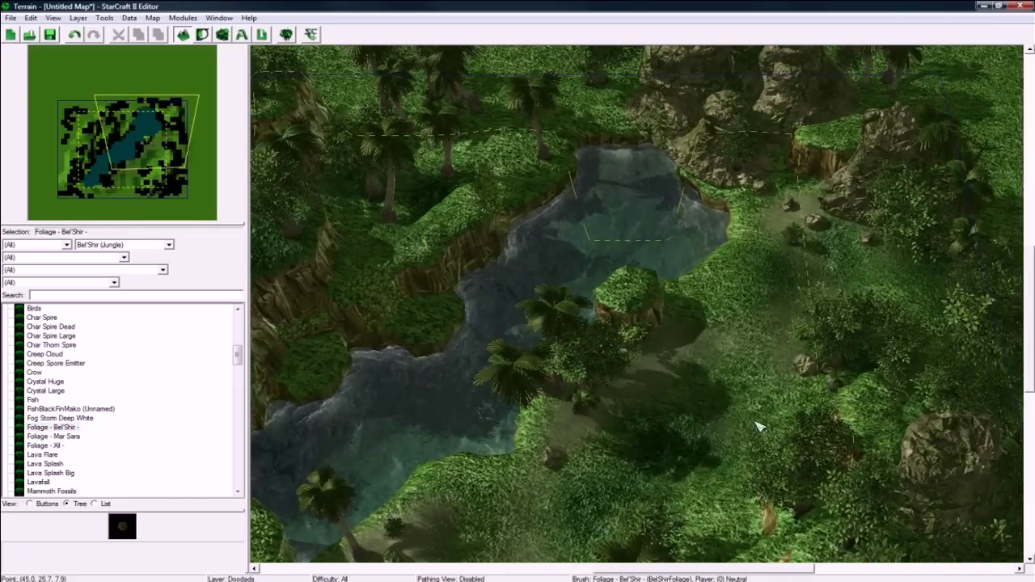
{"action": "key", "text": "Down"}
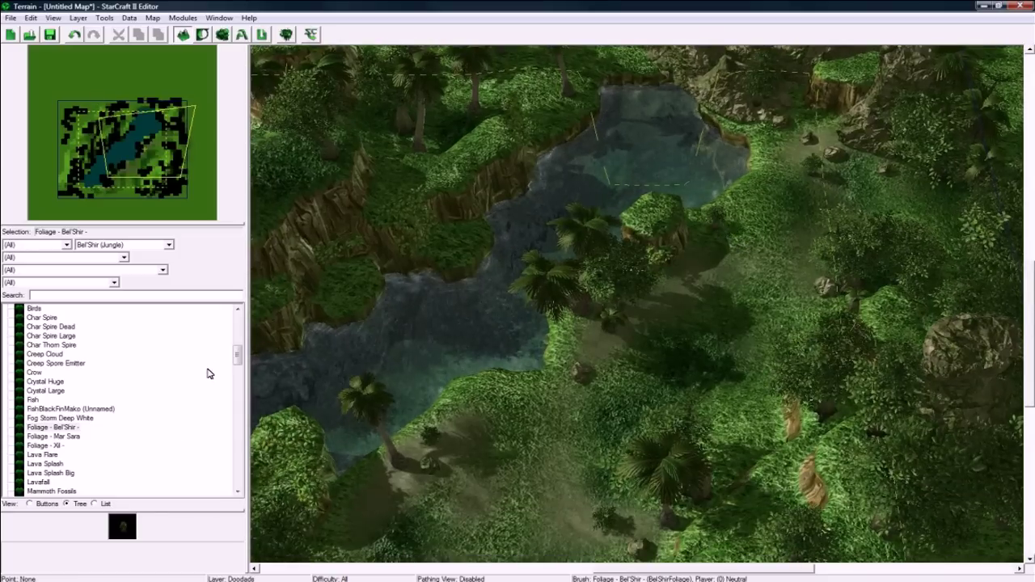
Search the doodads for "flower" and widen the tileset filter to (All)
{"action": "mouse_move", "coordinate": [233, 362]}
{"action": "left_mouse_down"}
{"action": "mouse_move", "coordinate": [239, 325]}
{"action": "mouse_move", "coordinate": [238, 351]}
{"action": "left_mouse_up"}
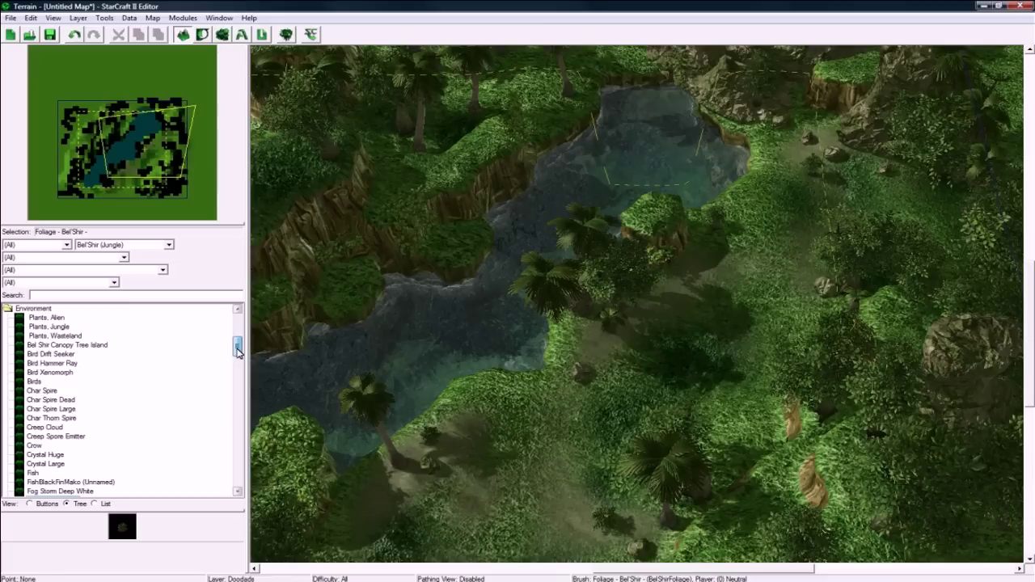
{"action": "left_click", "coordinate": [107, 292]}
{"action": "type", "text": "flower"}
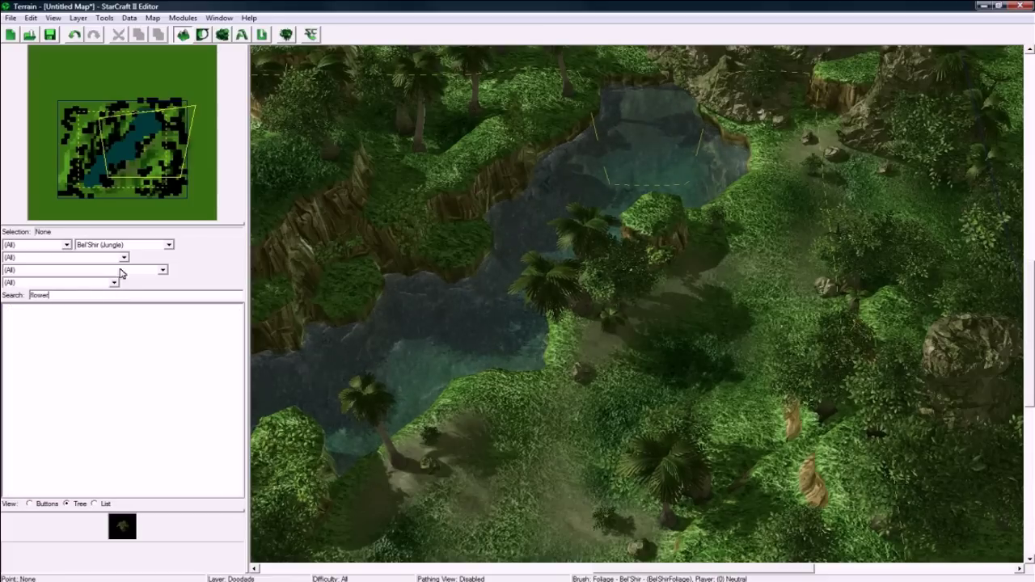
{"action": "left_click", "coordinate": [143, 244]}
{"action": "left_click", "coordinate": [134, 256]}
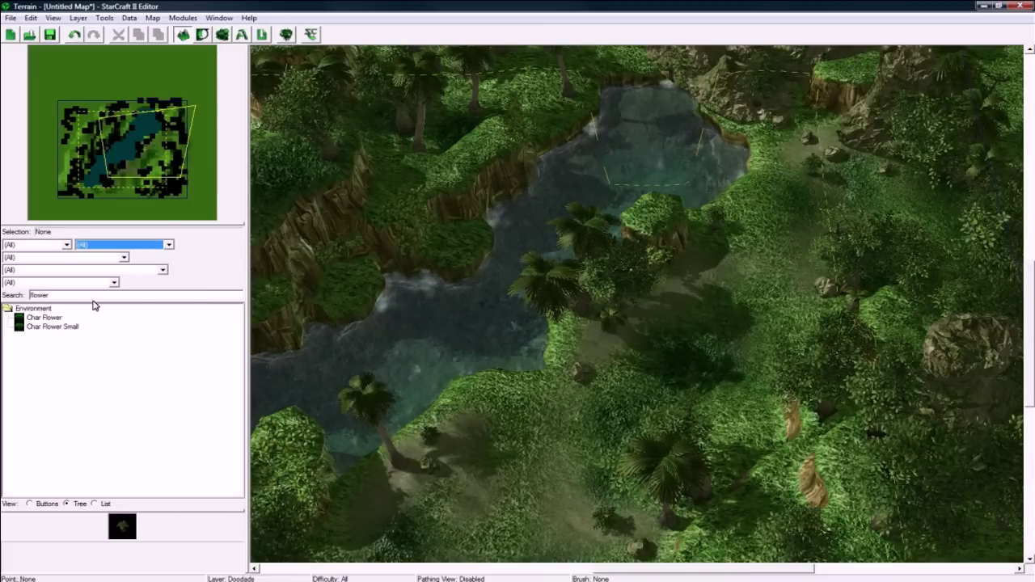
Try placing a Char Flower Small doodad on the grass near the riverside palm tree
{"action": "left_click", "coordinate": [58, 317]}
{"action": "left_click", "coordinate": [60, 328]}
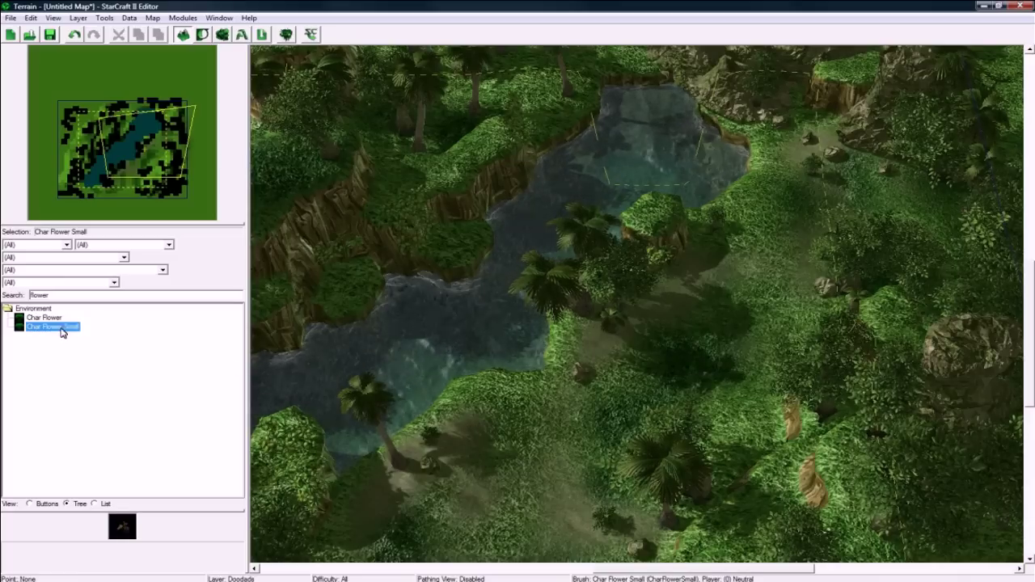
{"action": "left_click", "coordinate": [499, 426]}
Restore the tileset filter to Bel'Shir (Jungle) and clear the doodad search
{"action": "left_click", "coordinate": [121, 244]}
{"action": "left_click", "coordinate": [97, 260]}
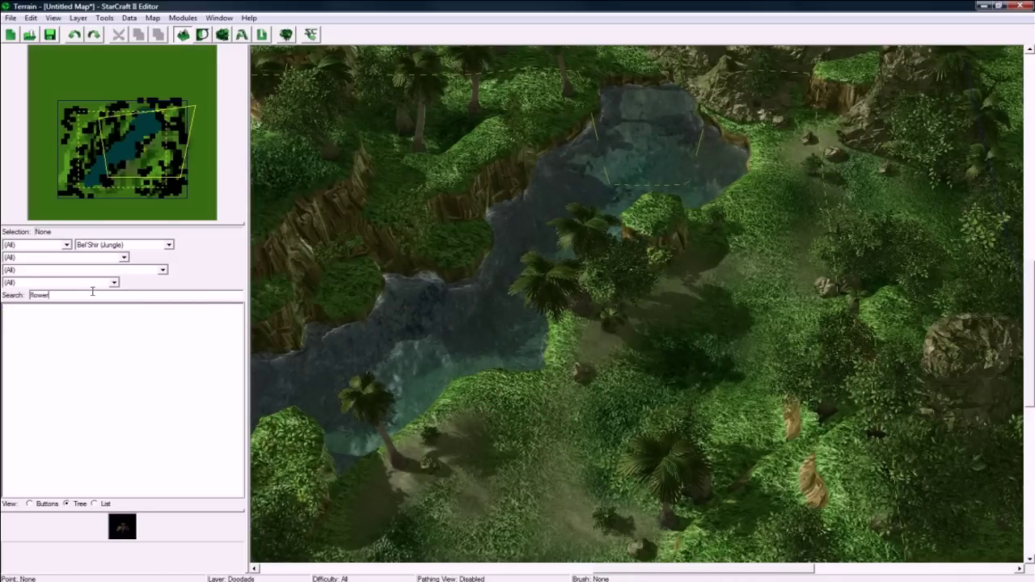
{"action": "key", "text": "BackSpace"}
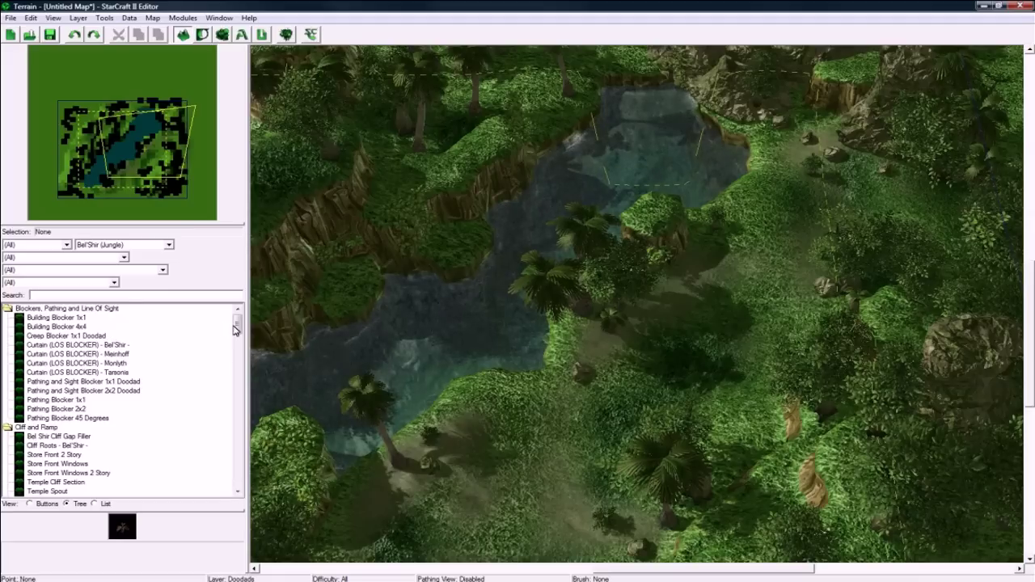
Place three Birds doodads around the river: on the southern grass, the western cliff and the northeastern bank
{"action": "left_click_drag", "start_coordinate": [239, 326], "coordinate": [238, 346]}
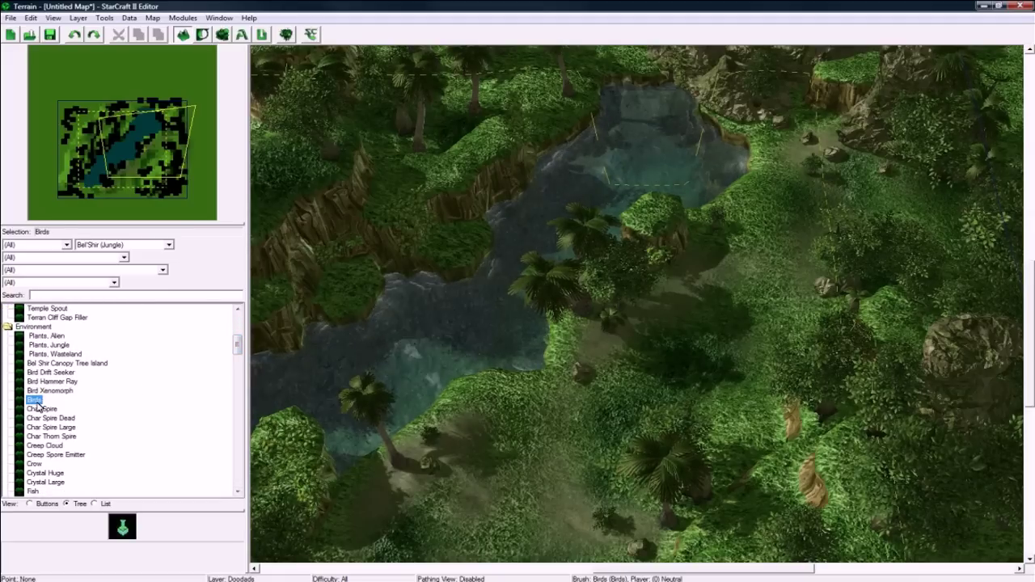
{"action": "left_click", "coordinate": [555, 477]}
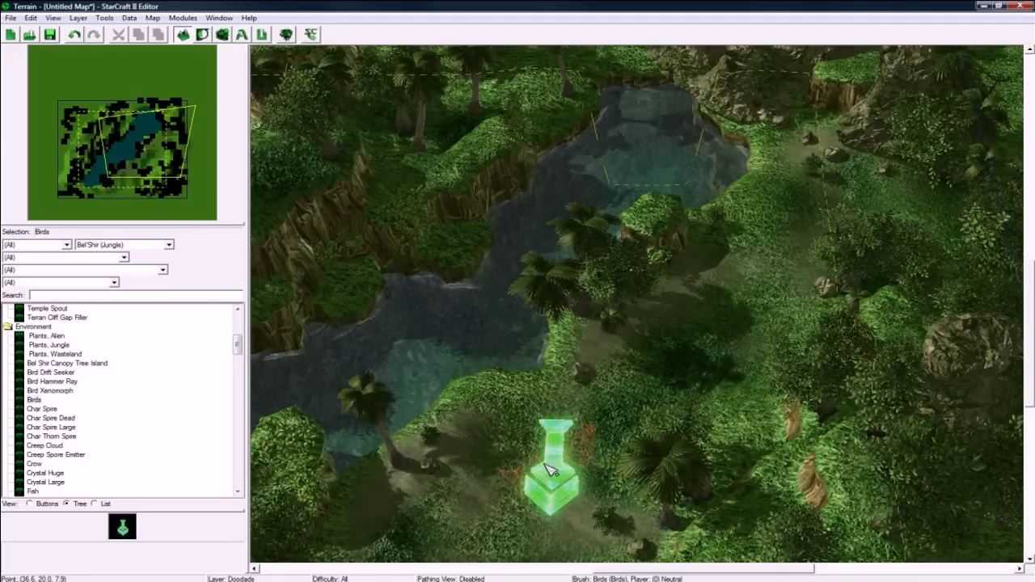
{"action": "right_click_drag", "start_coordinate": [553, 489], "coordinate": [530, 557]}
{"action": "left_click", "coordinate": [770, 253]}
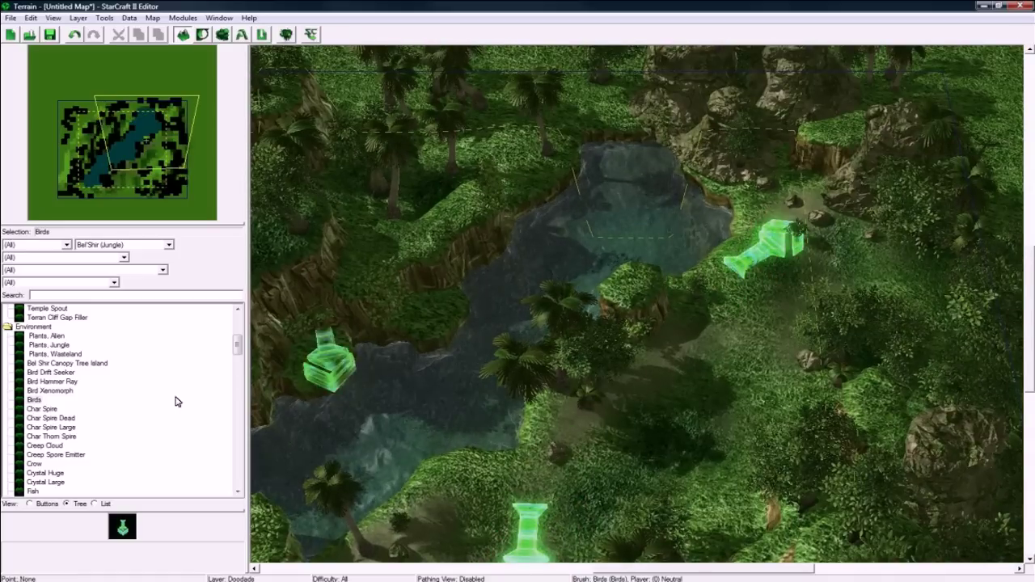
Find the Waterfall doodad in the Environment category and place one at the cliff edge on the river's west bank
{"action": "left_click", "coordinate": [44, 439]}
{"action": "left_click", "coordinate": [45, 444]}
{"action": "scroll", "coordinate": [89, 429], "scroll_direction": "down", "scroll_amount": 7}
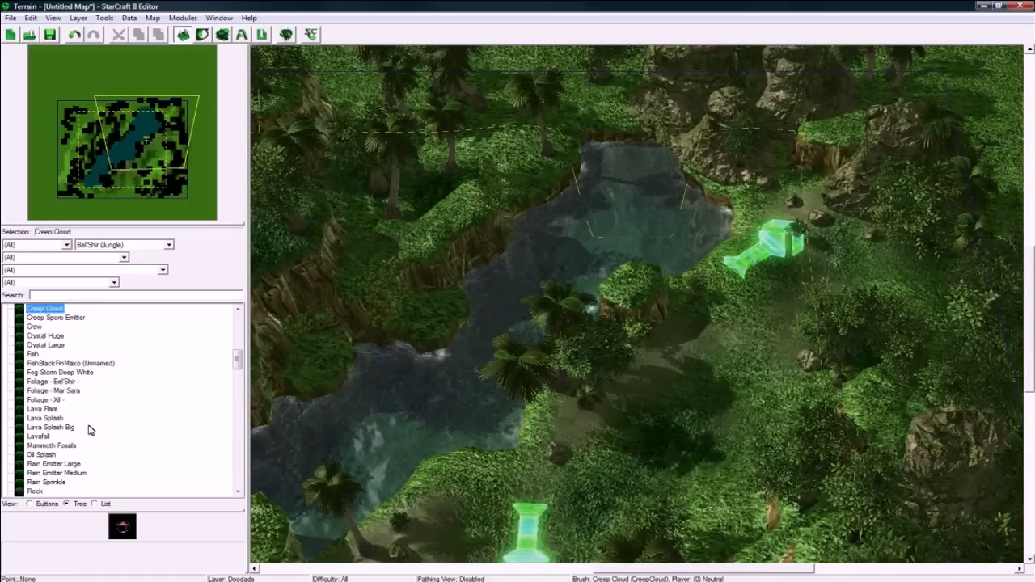
{"action": "scroll", "coordinate": [88, 431], "scroll_direction": "down", "scroll_amount": 6}
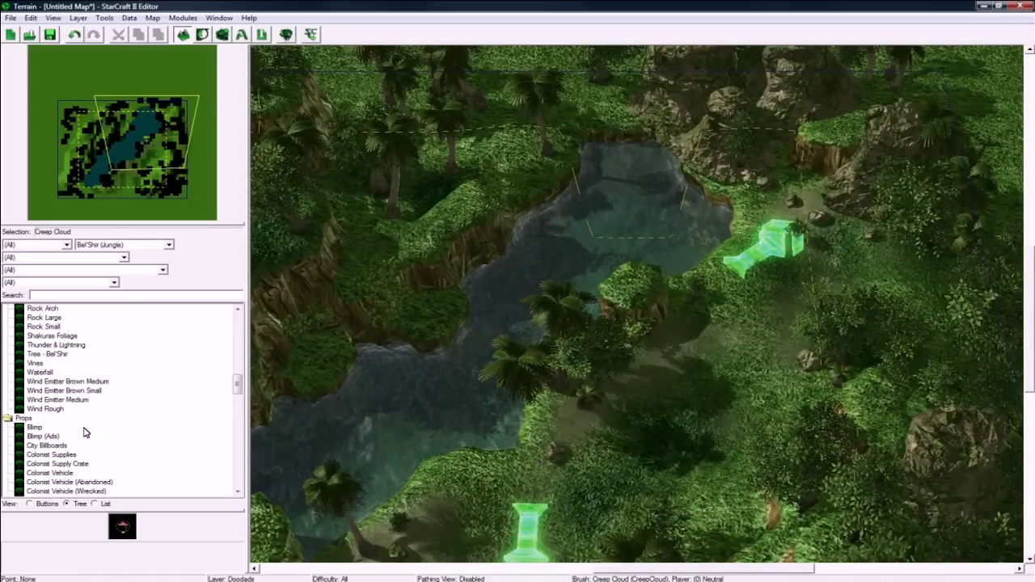
{"action": "left_click", "coordinate": [40, 373]}
{"action": "mouse_move", "coordinate": [423, 331]}
{"action": "middle_mouse_down"}
{"action": "mouse_move", "coordinate": [492, 407]}
{"action": "mouse_move", "coordinate": [517, 419]}
{"action": "middle_mouse_up"}
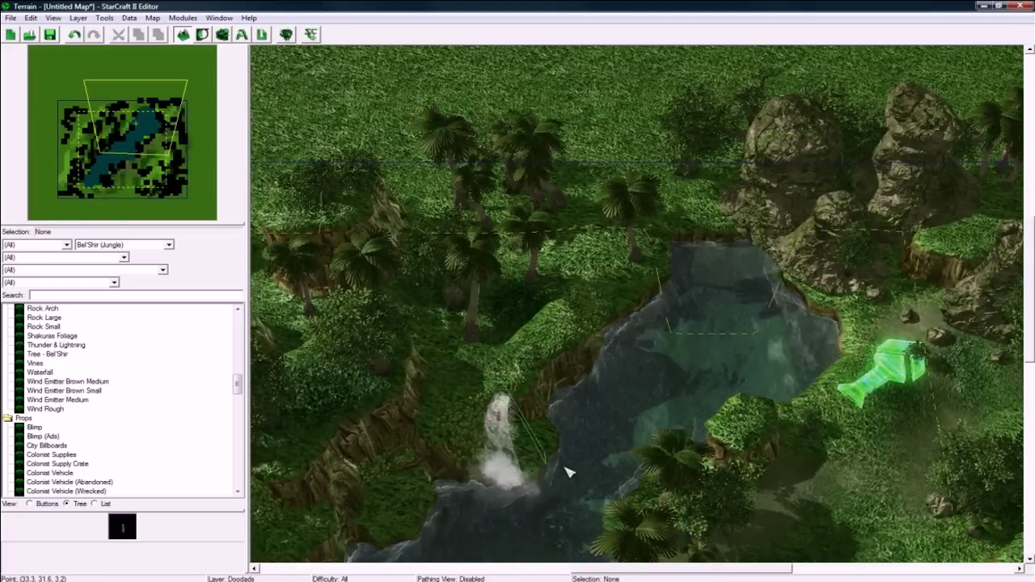
Set the waterfall's rotation to 315 and its uniform scale to 250%
{"action": "double_click", "coordinate": [511, 449]}
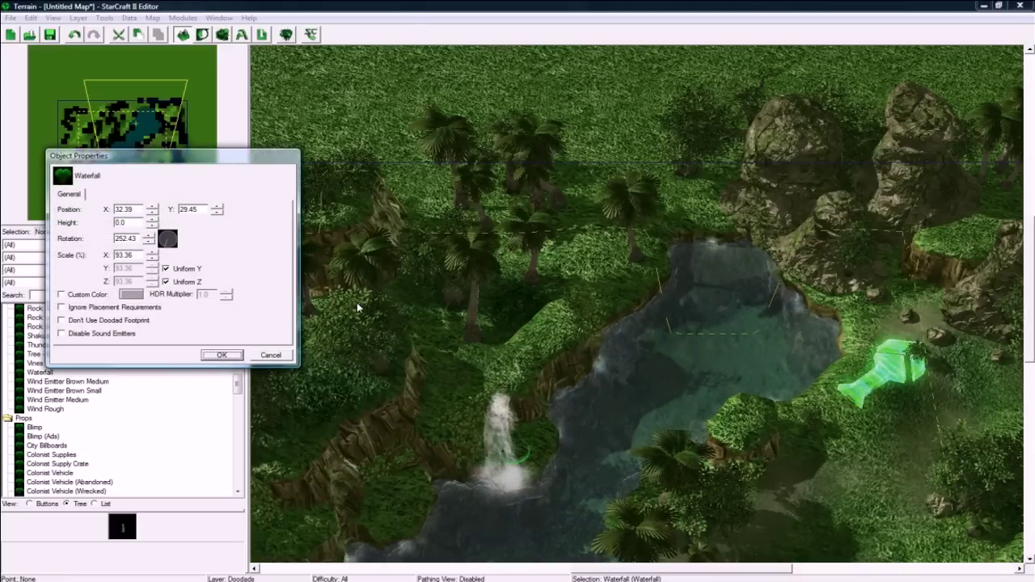
{"action": "left_click_drag", "start_coordinate": [183, 170], "coordinate": [391, 130]}
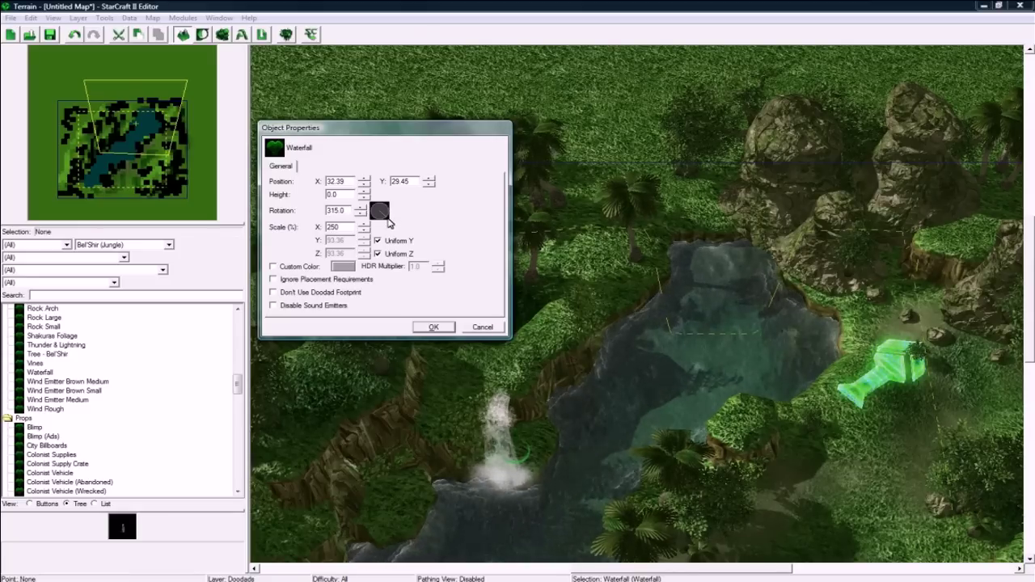
{"action": "left_click", "coordinate": [434, 327]}
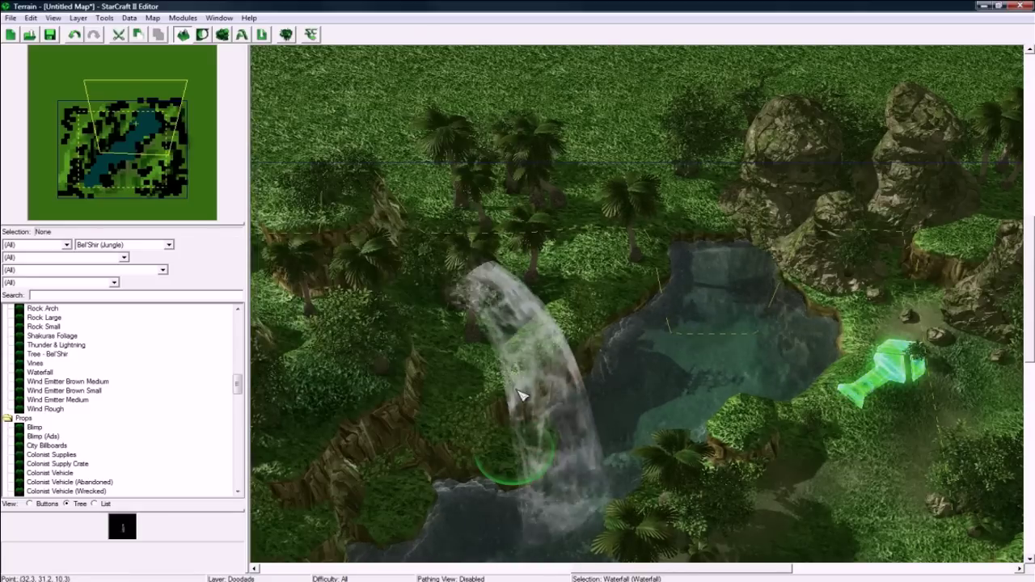
{"action": "key", "text": "Down"}
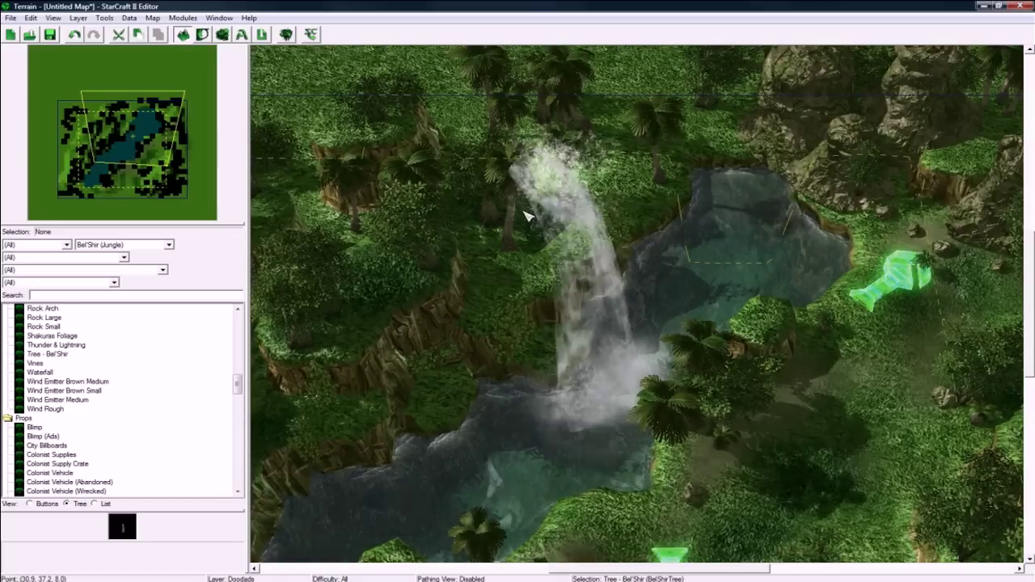
Move the waterfall to position X 29.39, Y 27.45 through its object properties
{"action": "left_click", "coordinate": [561, 367]}
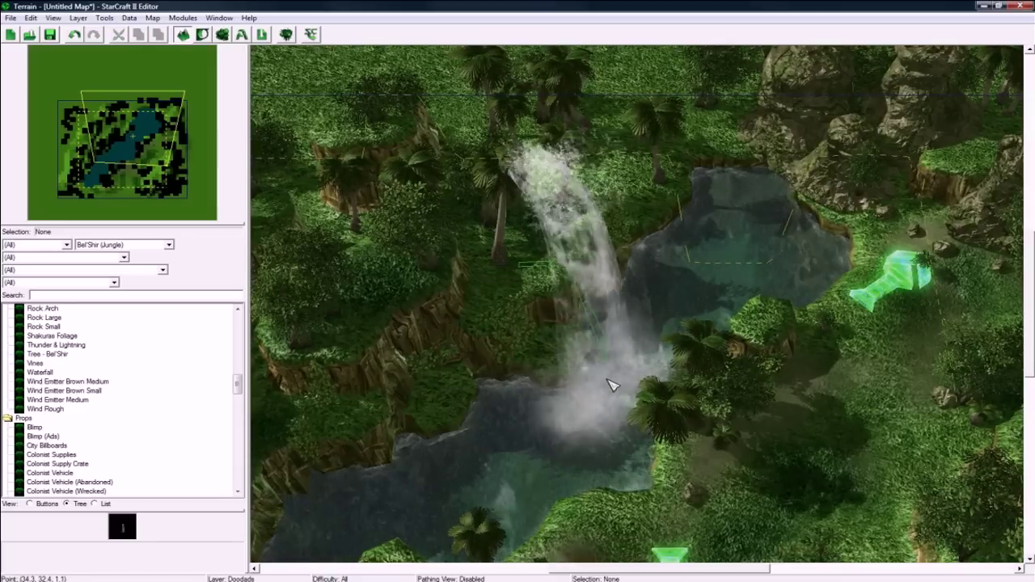
{"action": "left_click", "coordinate": [566, 334]}
{"action": "left_click", "coordinate": [527, 418]}
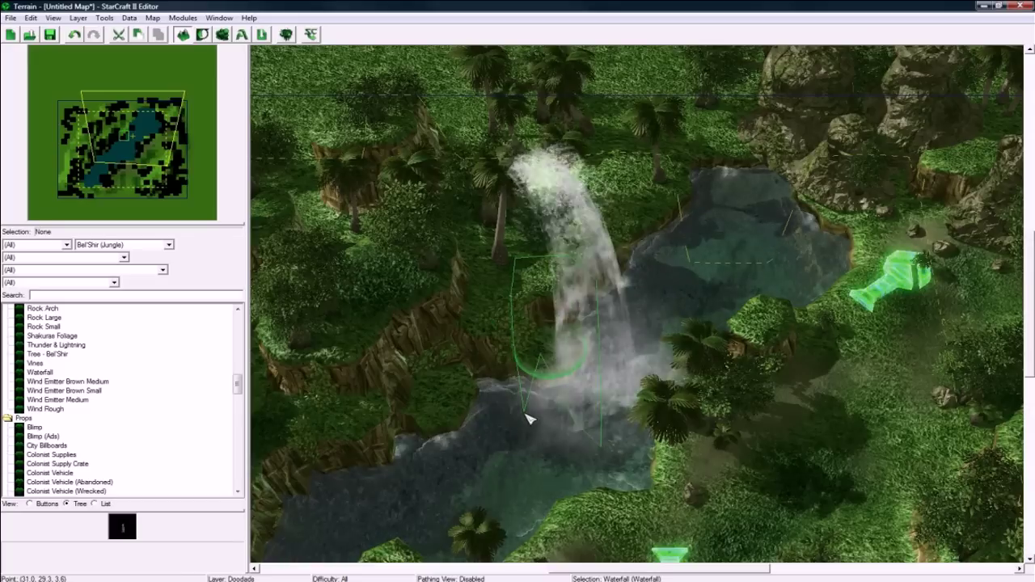
{"action": "double_click", "coordinate": [563, 307]}
{"action": "left_click_drag", "start_coordinate": [327, 127], "coordinate": [755, 127]}
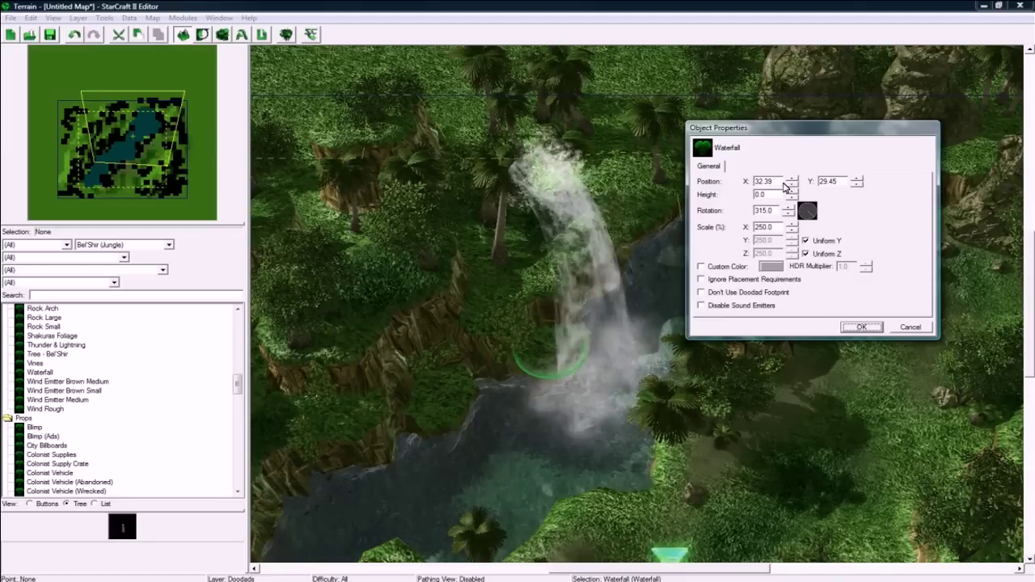
{"action": "left_click", "coordinate": [790, 185]}
{"action": "left_click", "coordinate": [791, 186]}
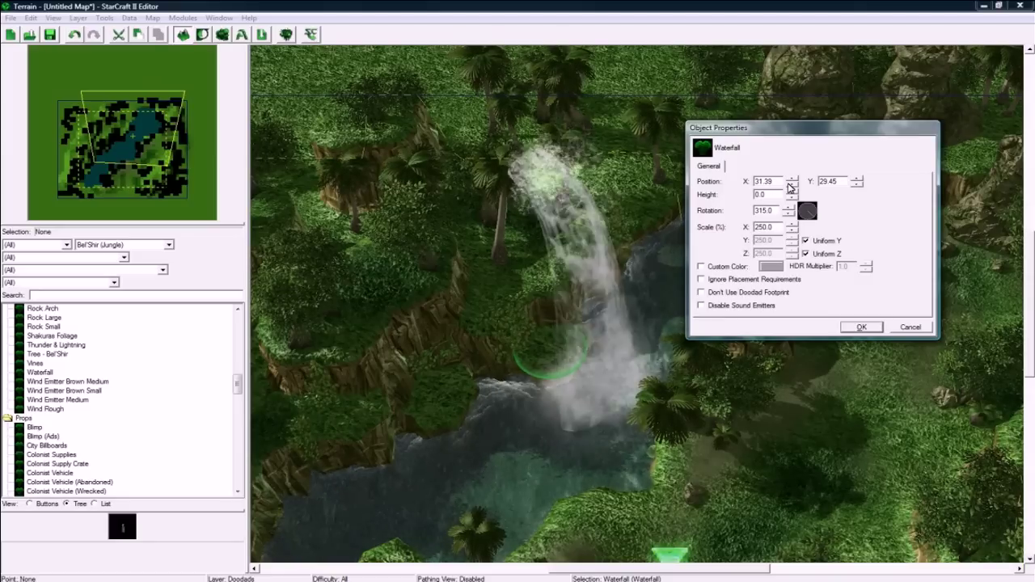
{"action": "left_click", "coordinate": [790, 186]}
{"action": "left_click", "coordinate": [790, 186]}
{"action": "left_click", "coordinate": [793, 178]}
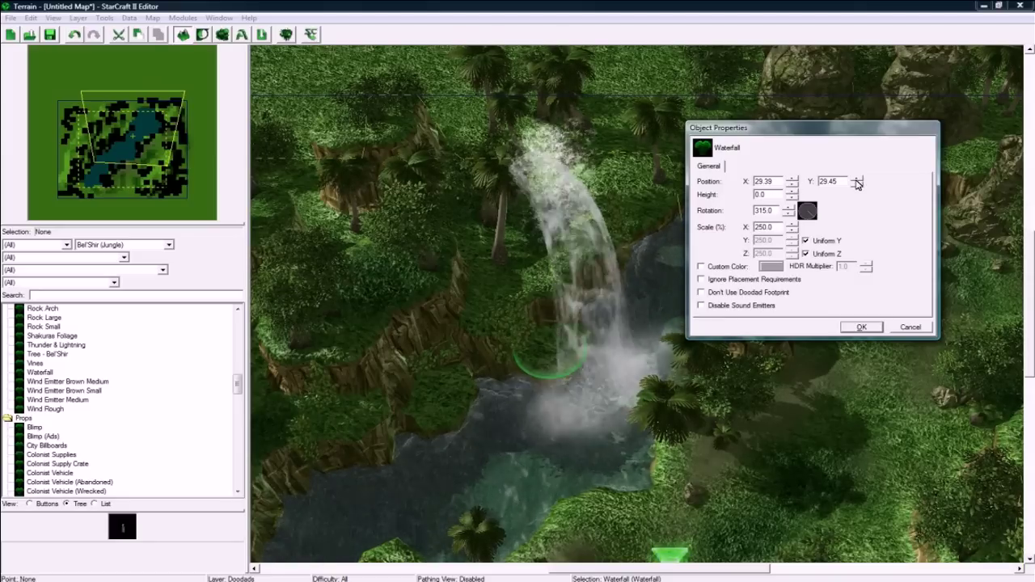
{"action": "left_click", "coordinate": [856, 185]}
{"action": "left_click", "coordinate": [856, 185]}
{"action": "left_click", "coordinate": [861, 327]}
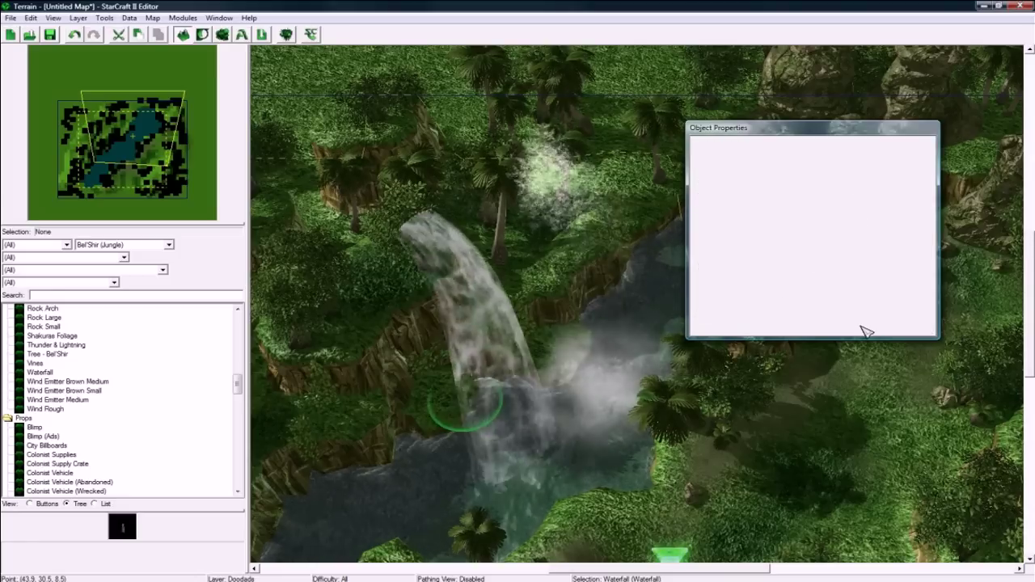
Set the waterfall's height to -1.0
{"action": "scroll", "coordinate": [701, 279], "scroll_direction": "up", "scroll_amount": 3}
{"action": "scroll", "coordinate": [700, 283], "scroll_direction": "up", "scroll_amount": 1}
{"action": "right_click_drag", "start_coordinate": [695, 301], "coordinate": [651, 285]}
{"action": "double_click", "coordinate": [609, 234]}
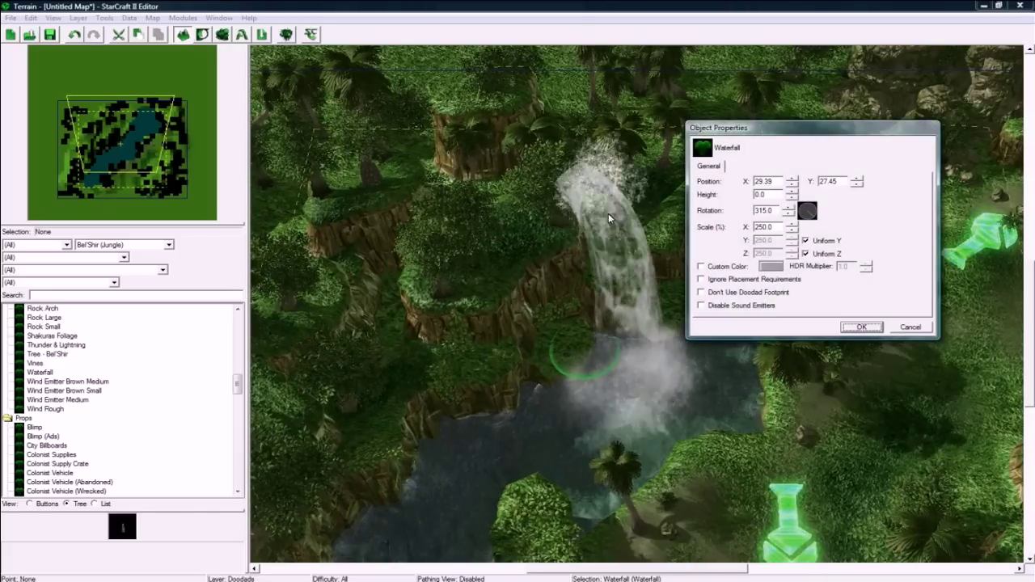
{"action": "left_click", "coordinate": [791, 198]}
{"action": "left_click", "coordinate": [790, 198]}
{"action": "left_click", "coordinate": [860, 328]}
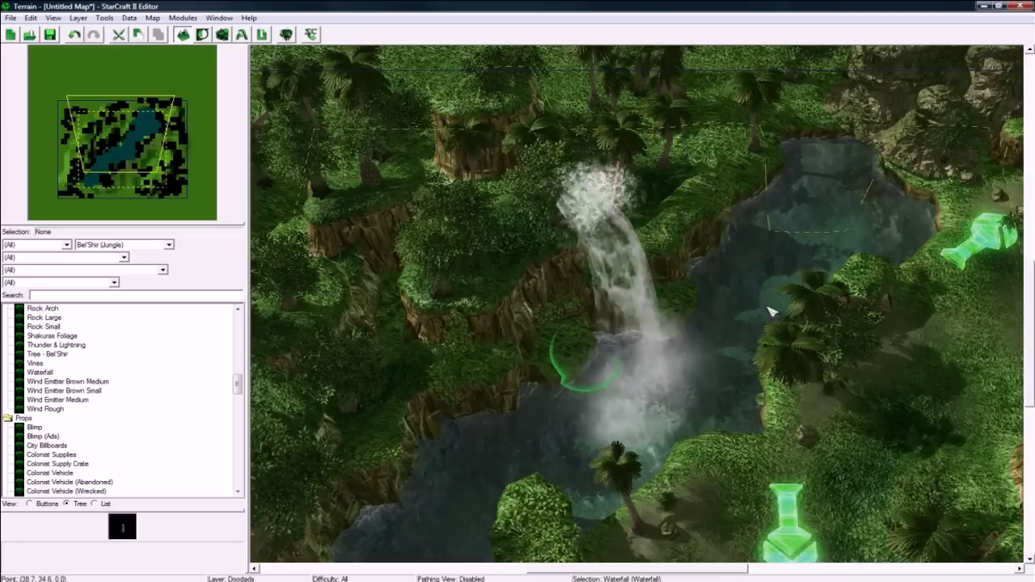
Lower the waterfall further by setting its height to -5
{"action": "key", "text": "Return"}
{"action": "left_click", "coordinate": [772, 194]}
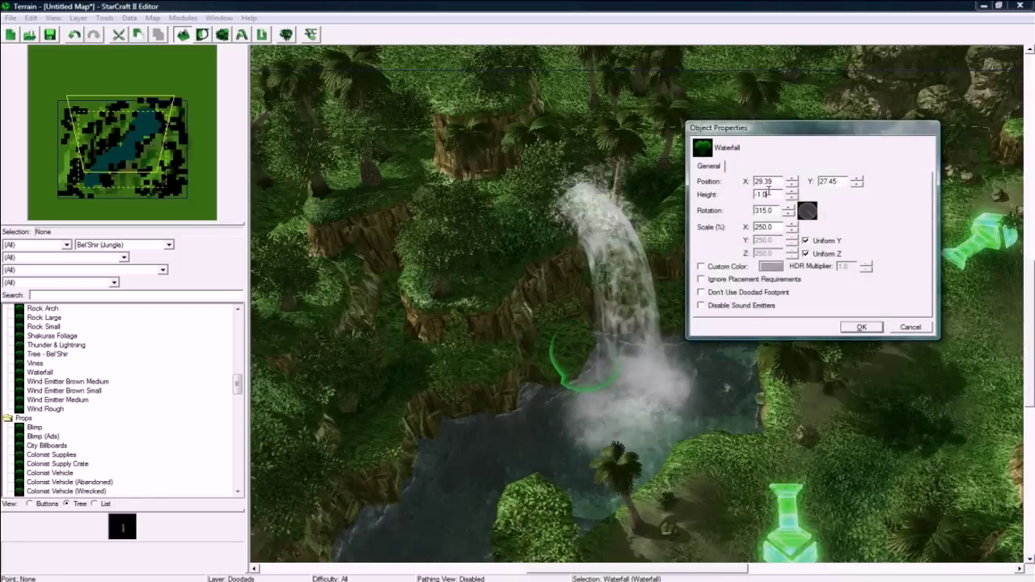
{"action": "left_click_drag", "start_coordinate": [773, 195], "coordinate": [737, 199]}
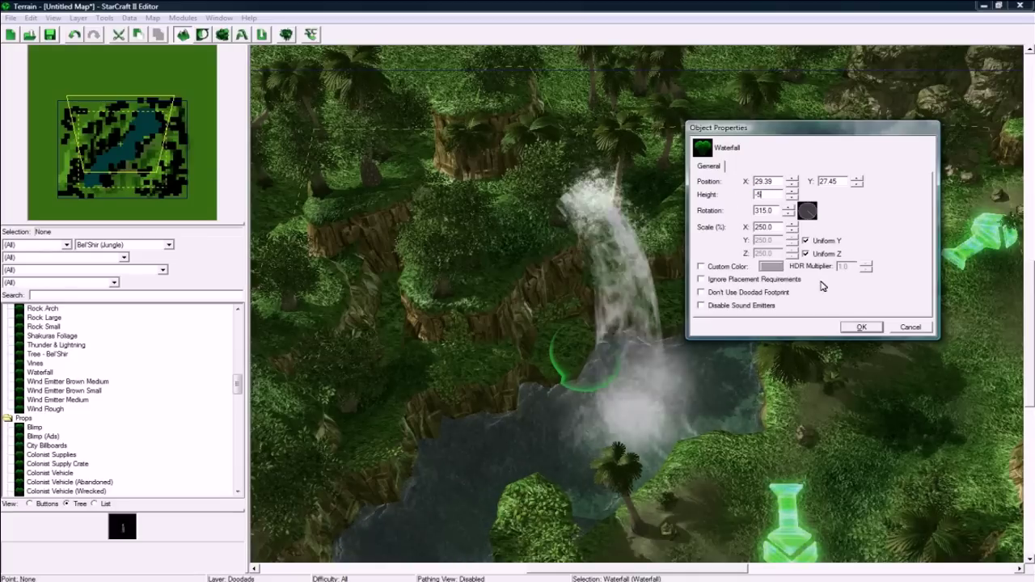
{"action": "left_click", "coordinate": [857, 327]}
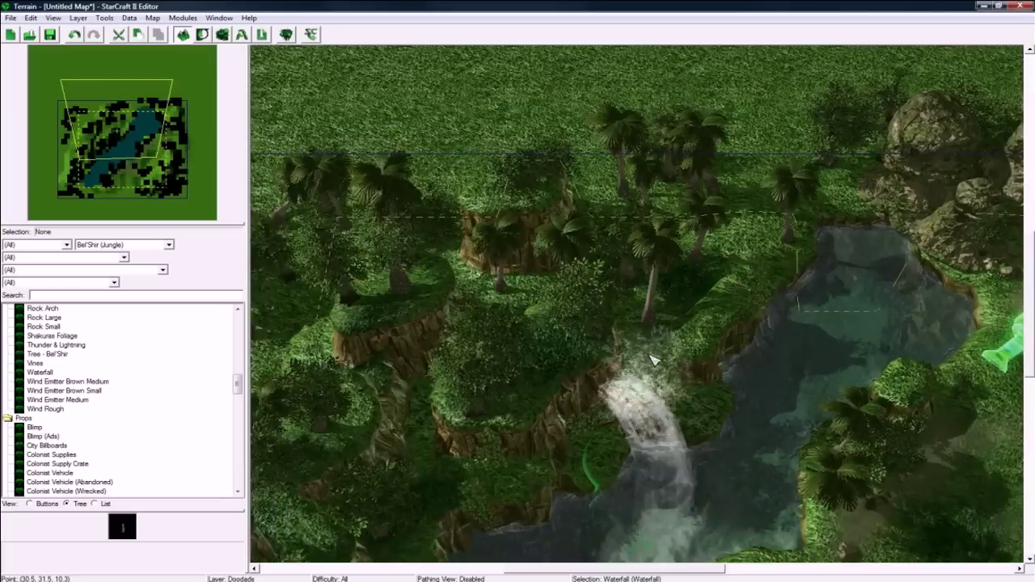
Shift the waterfall back toward the cliff, to position X 27.39, Y 28.45
{"action": "right_click_drag", "start_coordinate": [653, 360], "coordinate": [654, 393]}
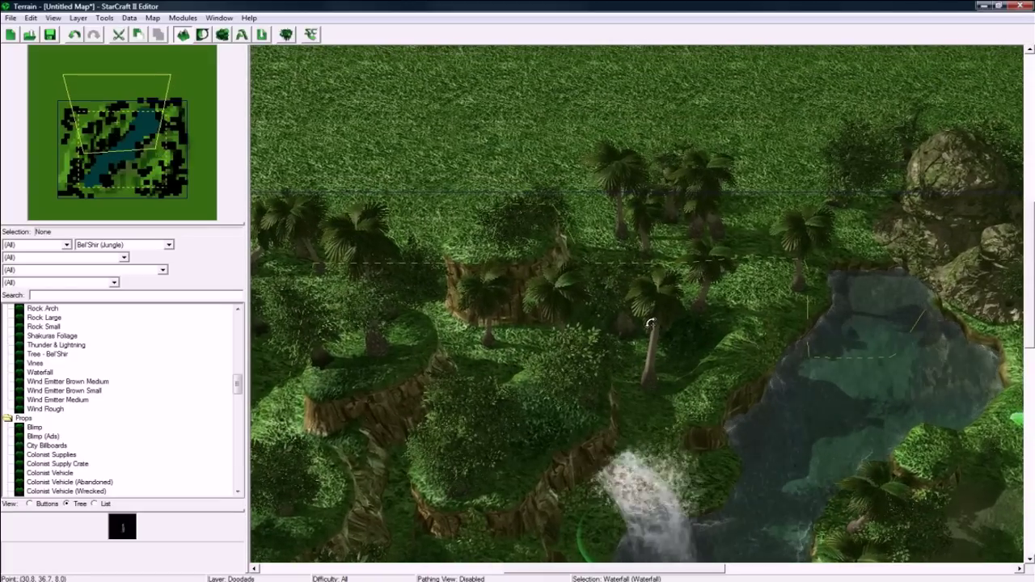
{"action": "right_click_drag", "start_coordinate": [650, 324], "coordinate": [649, 401], "text": "ctrl"}
{"action": "right_click_drag", "start_coordinate": [678, 451], "coordinate": [677, 417]}
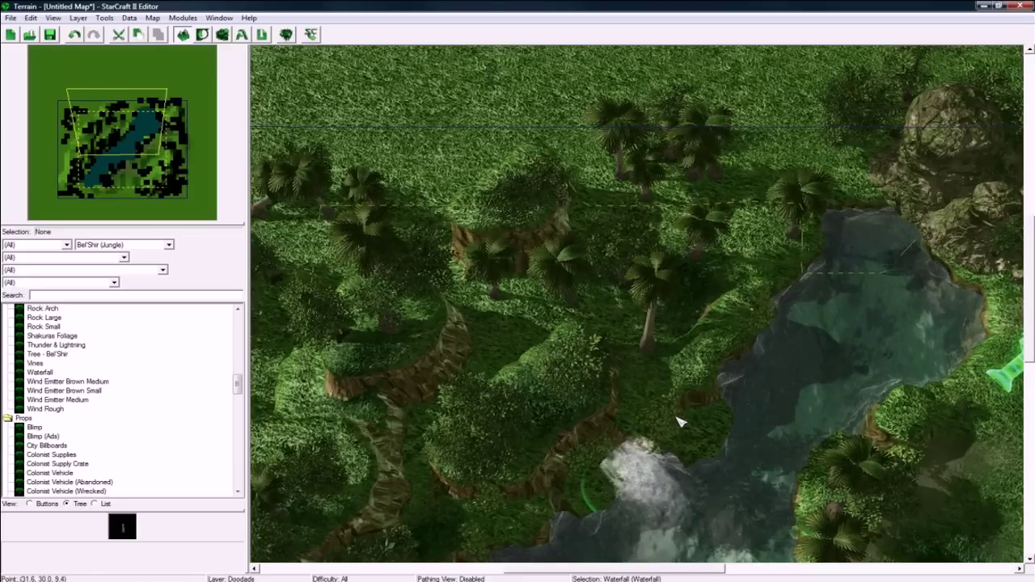
{"action": "middle_click_drag", "start_coordinate": [679, 420], "coordinate": [603, 291], "text": "ctrl"}
{"action": "double_click", "coordinate": [603, 291]}
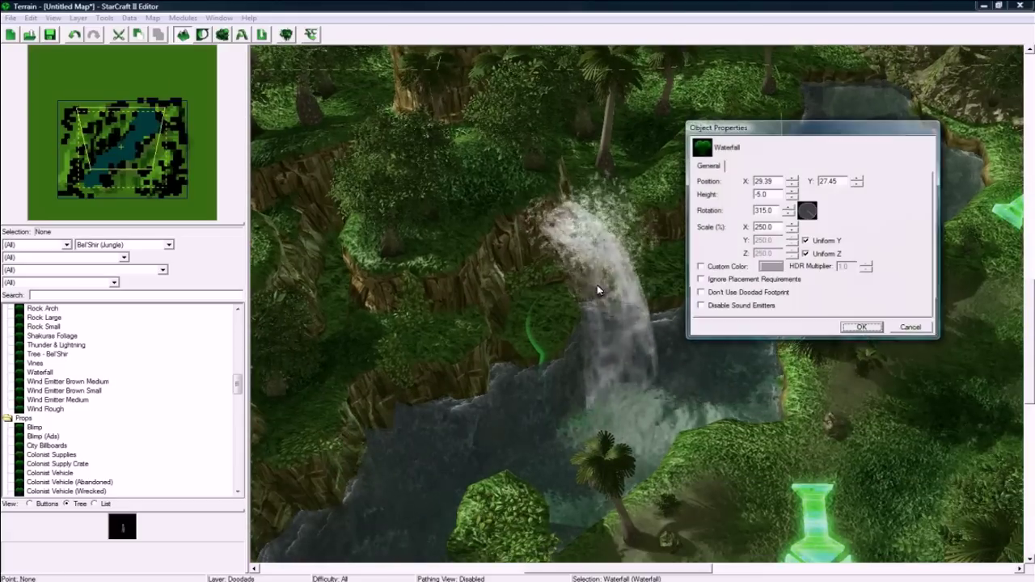
{"action": "left_click", "coordinate": [791, 186]}
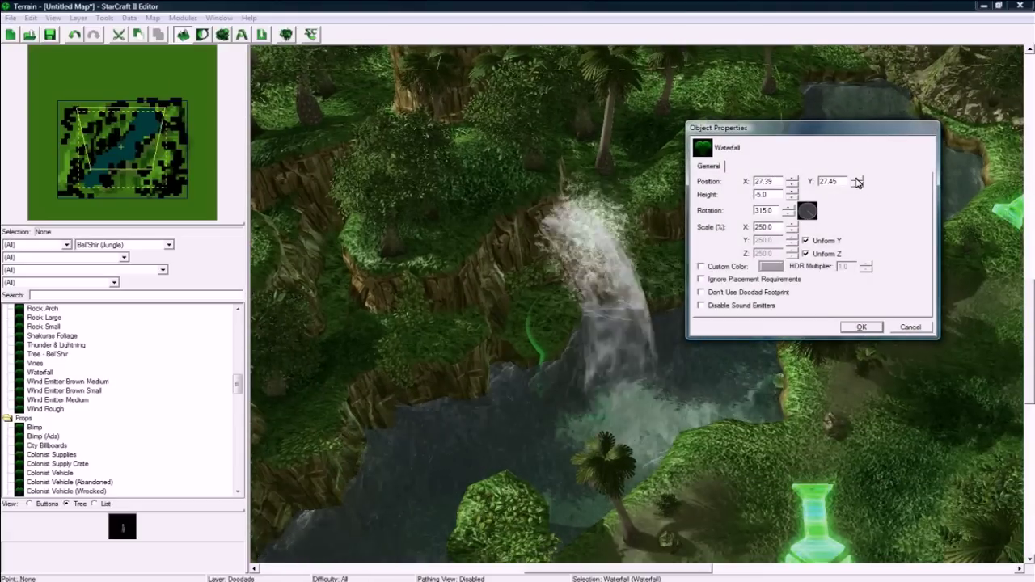
{"action": "left_click", "coordinate": [857, 325]}
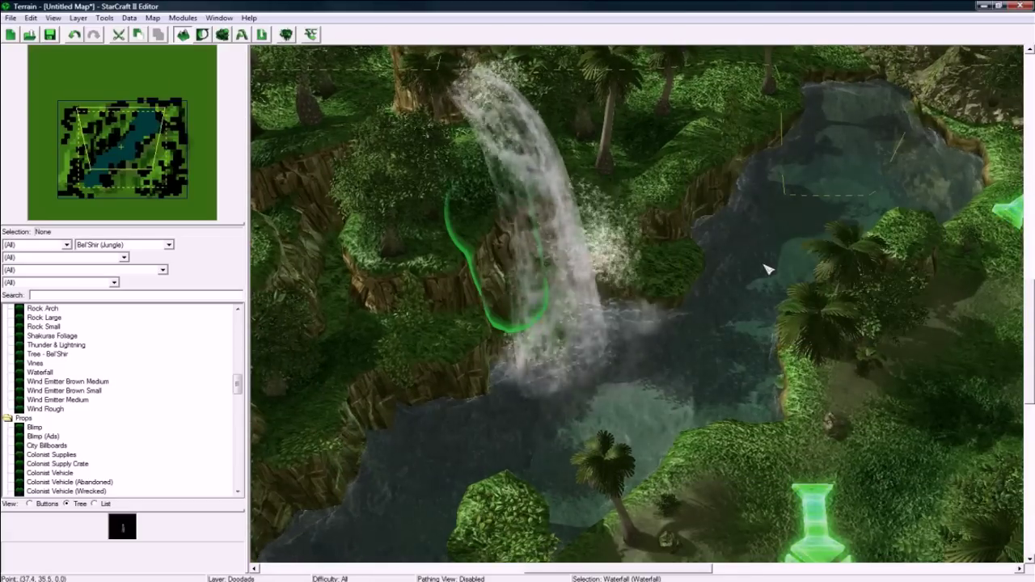
Set the height of the repositioned waterfall to -10
{"action": "key", "text": "Return"}
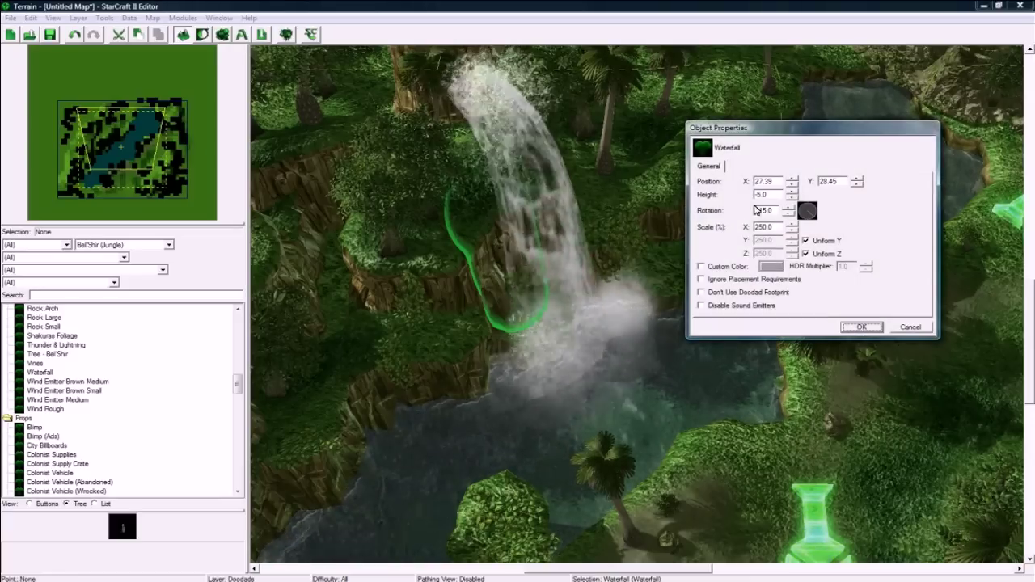
{"action": "left_click_drag", "start_coordinate": [774, 195], "coordinate": [749, 194]}
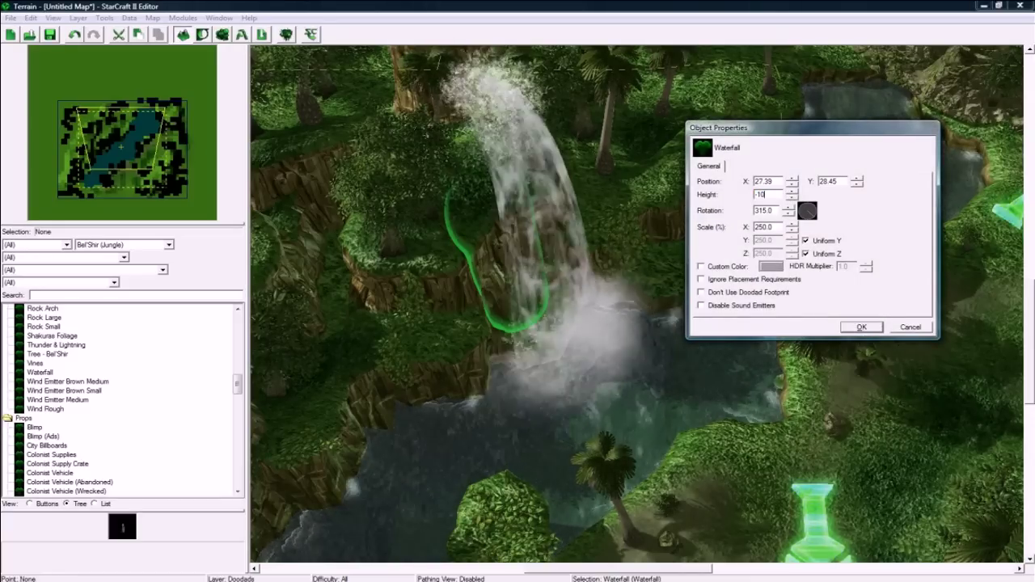
{"action": "left_click", "coordinate": [851, 327]}
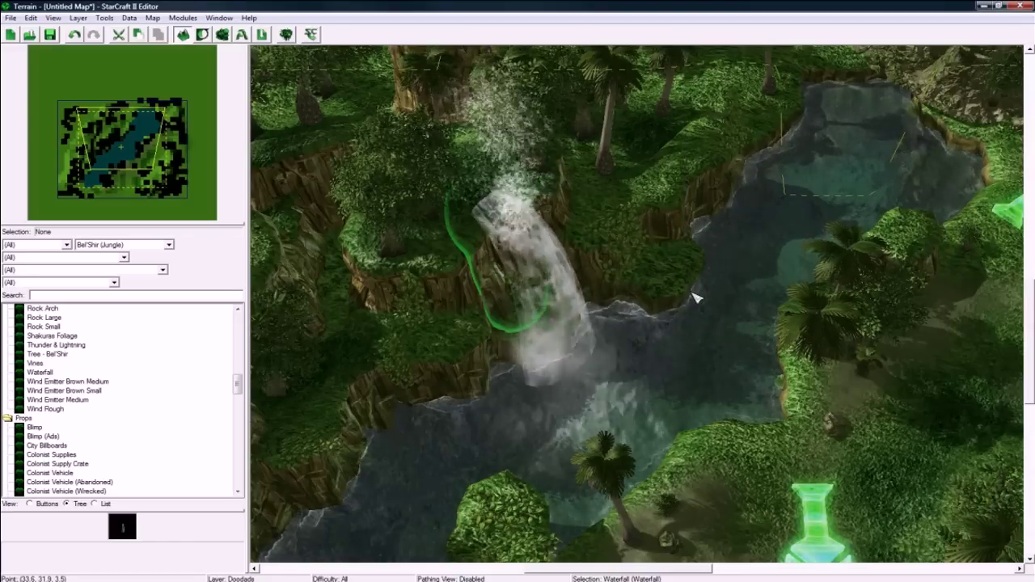
Try a height of -14 for the waterfall and readjust its height in the object properties
{"action": "key", "text": "Return"}
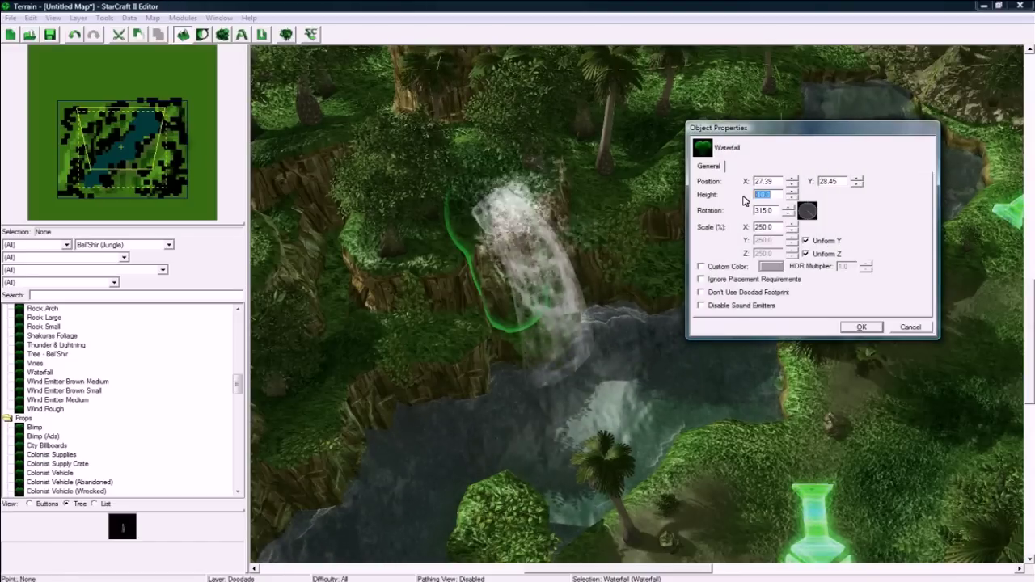
{"action": "left_click", "coordinate": [858, 327]}
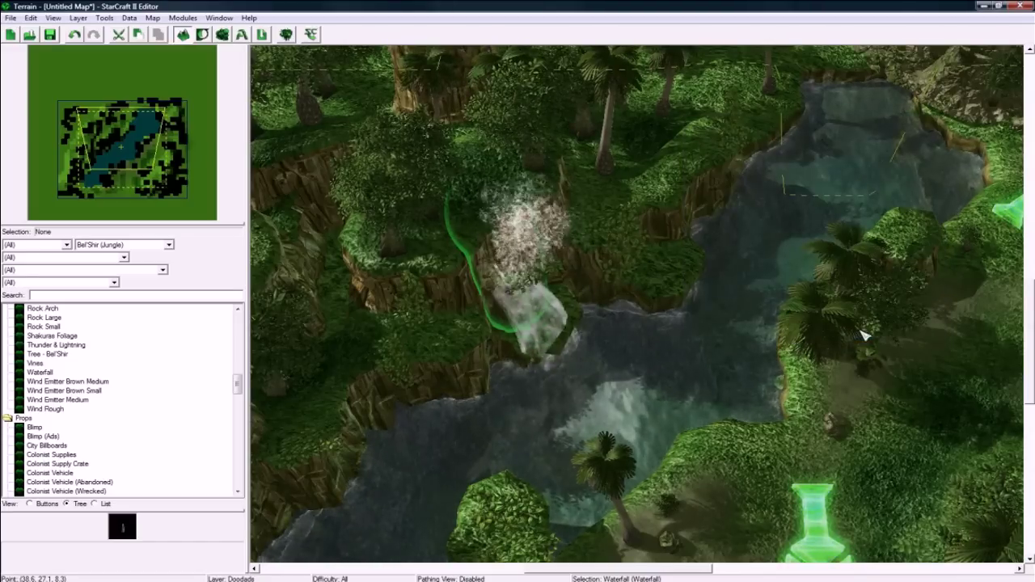
{"action": "key", "text": "Return"}
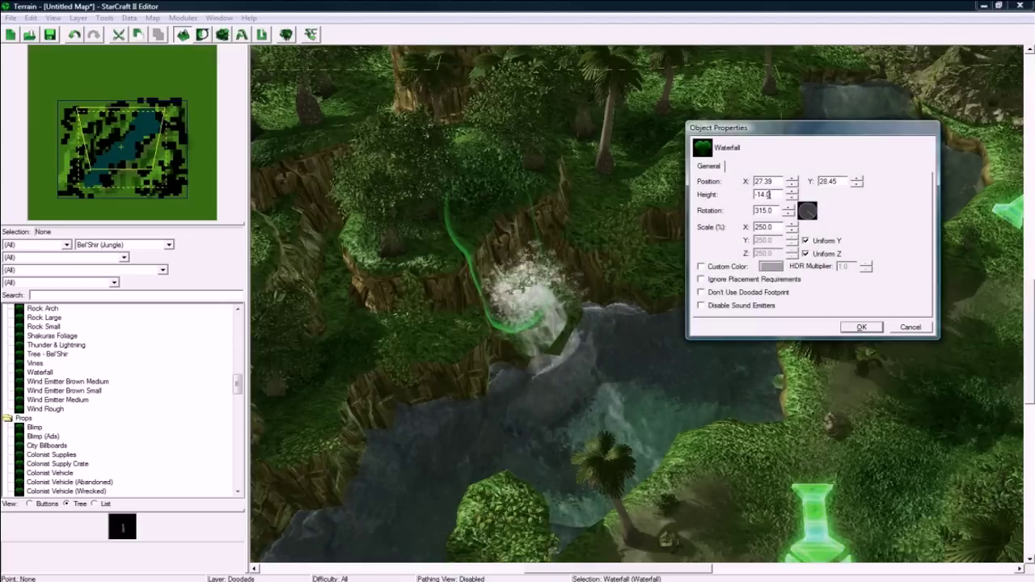
{"action": "left_click", "coordinate": [863, 329]}
Place a second waterfall on the cliff edge beside the first one, at X 26.4, Y 25.23
{"action": "right_click_drag", "start_coordinate": [641, 285], "coordinate": [626, 324]}
{"action": "middle_click_drag", "start_coordinate": [626, 324], "coordinate": [602, 330]}
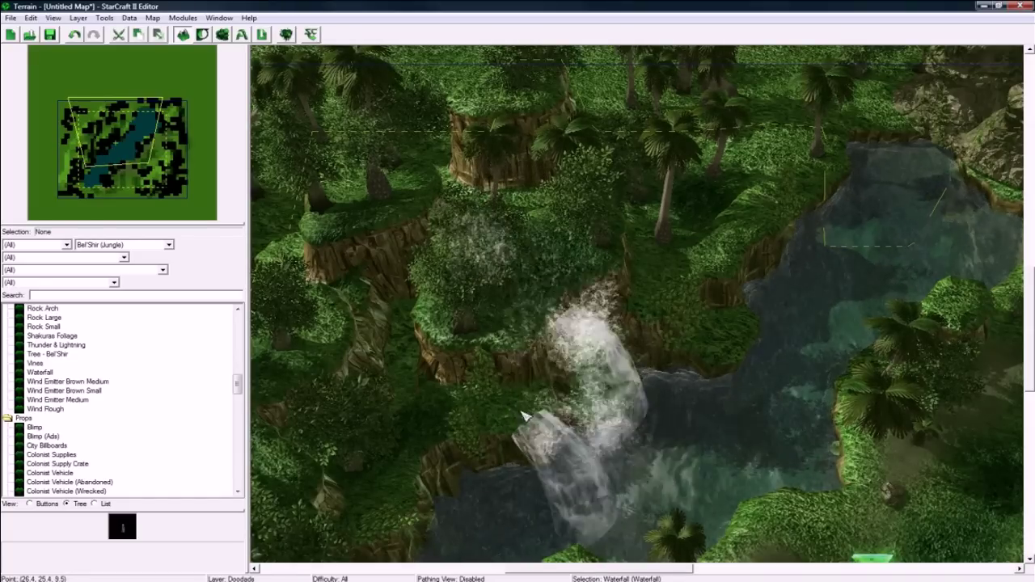
{"action": "left_click", "coordinate": [534, 407]}
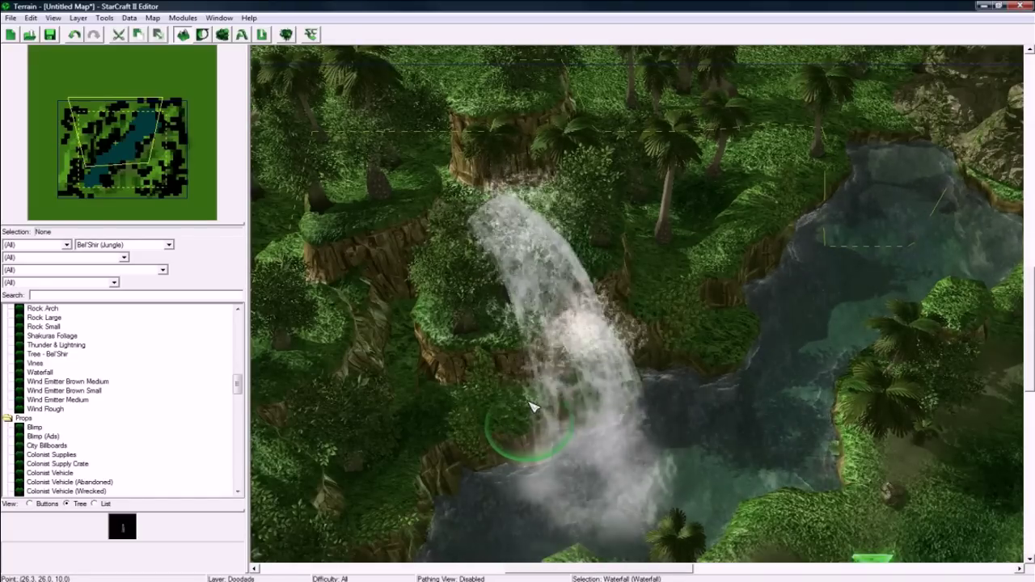
Set the second waterfall's height to -12, its rotation to 270 and its uniform scale to 225%
{"action": "double_click", "coordinate": [533, 407]}
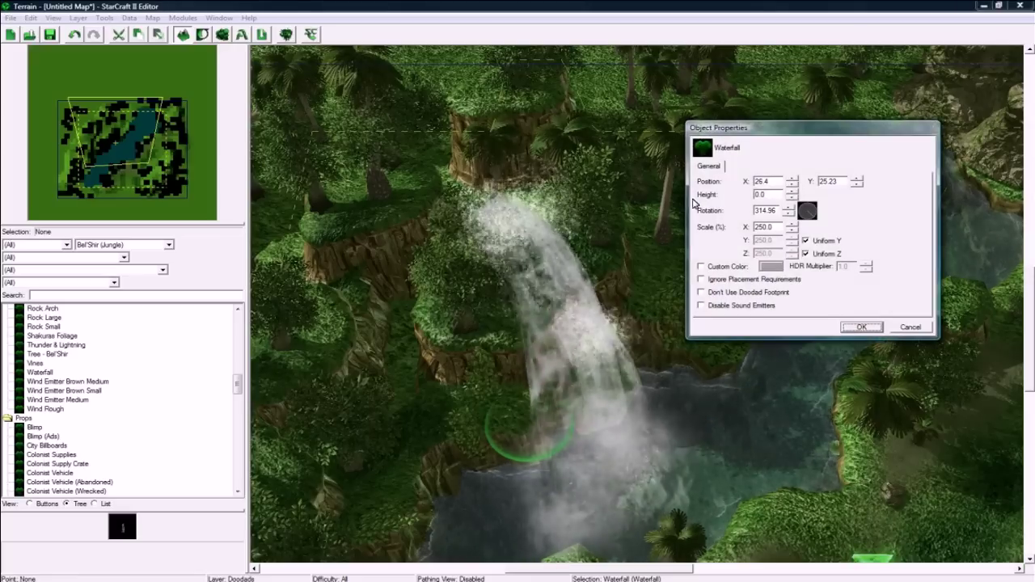
{"action": "double_click", "coordinate": [764, 194]}
{"action": "type", "text": "-12"}
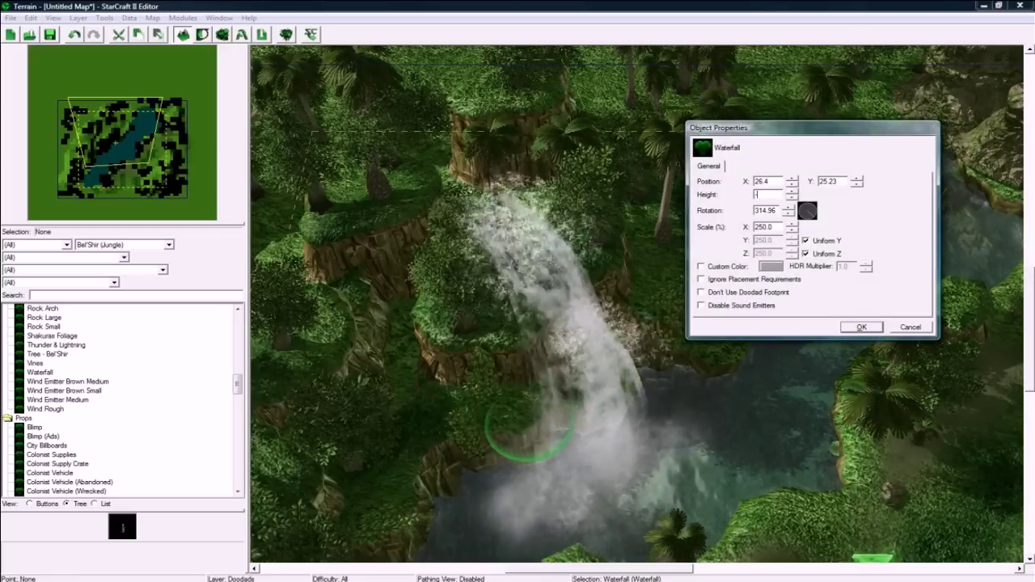
{"action": "left_click", "coordinate": [808, 218]}
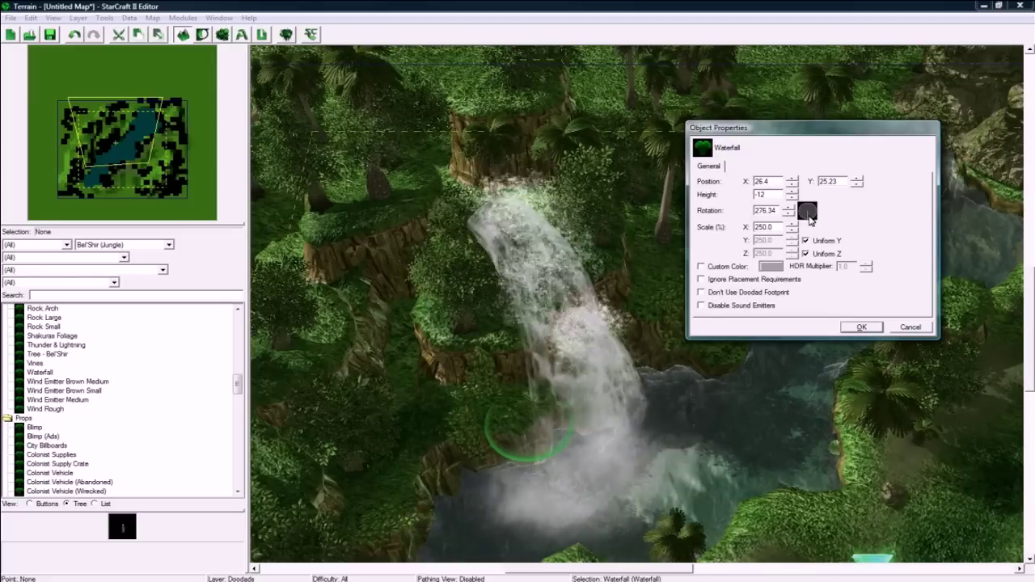
{"action": "left_click", "coordinate": [857, 328]}
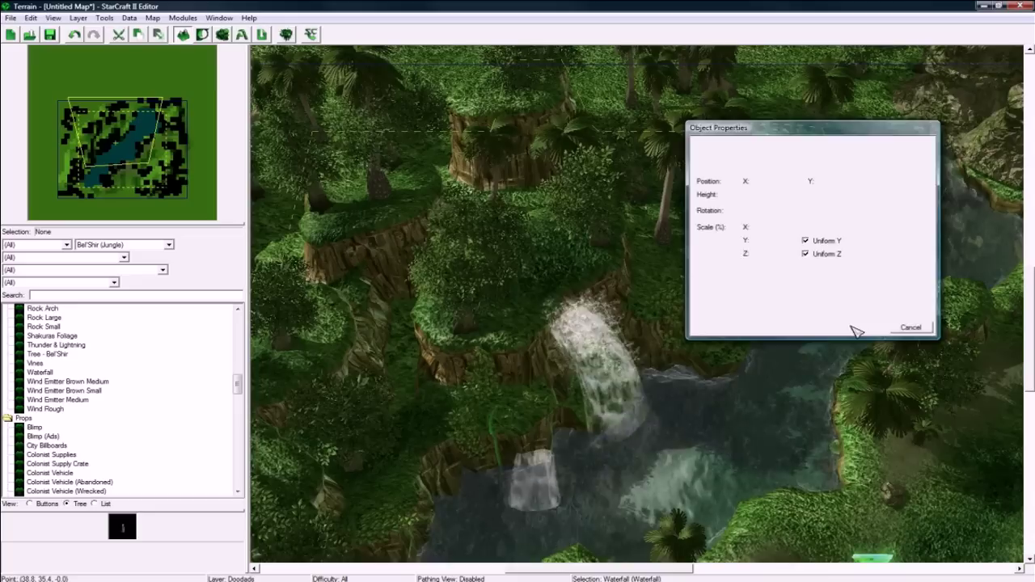
Raise the second waterfall by setting its height to -6
{"action": "double_click", "coordinate": [677, 318]}
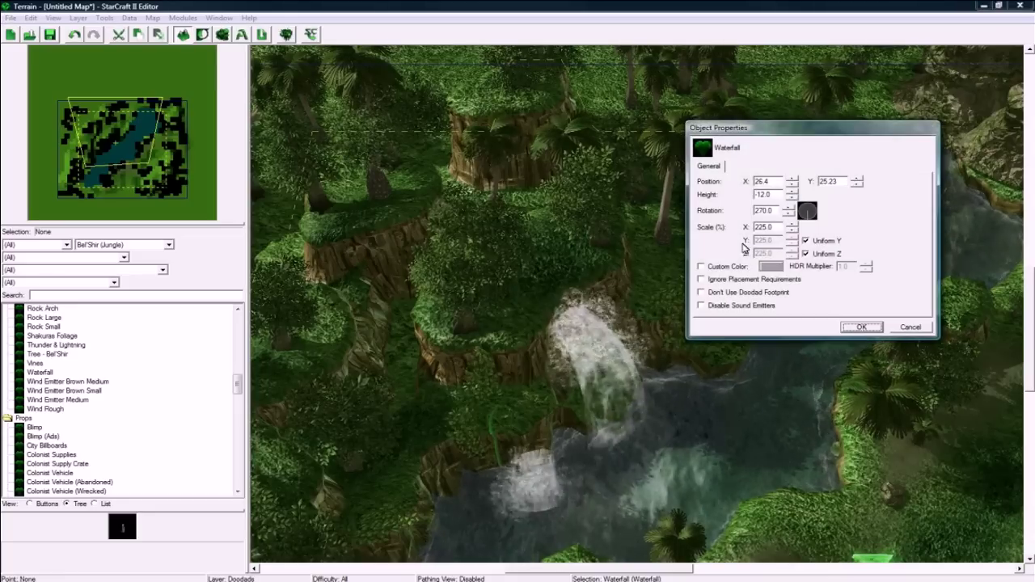
{"action": "left_click", "coordinate": [859, 326]}
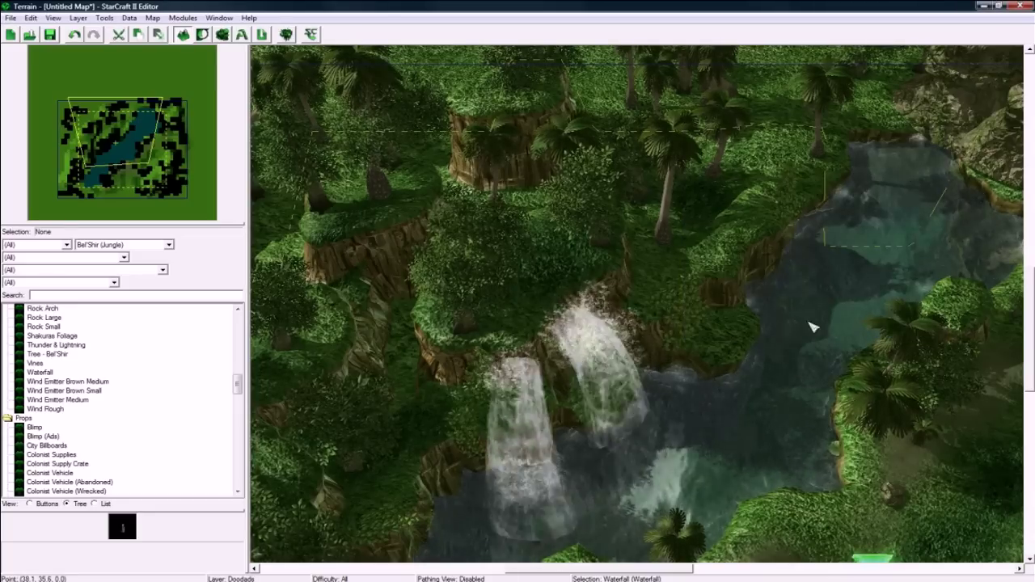
Move the second waterfall to position X 27.4, Y 28.23 and set its height to -8
{"action": "double_click", "coordinate": [598, 402]}
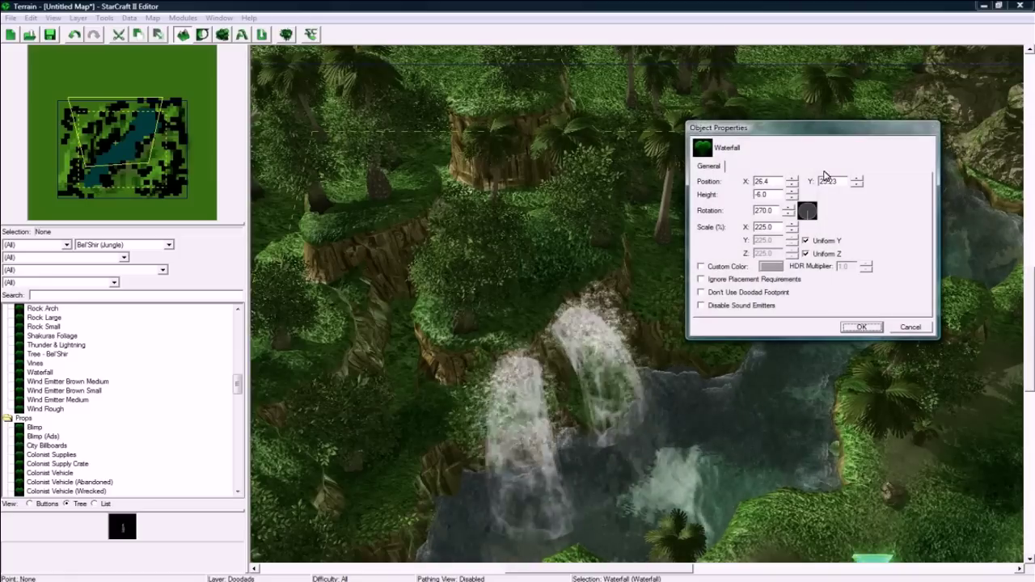
{"action": "left_click", "coordinate": [859, 328]}
{"action": "key", "text": "Return"}
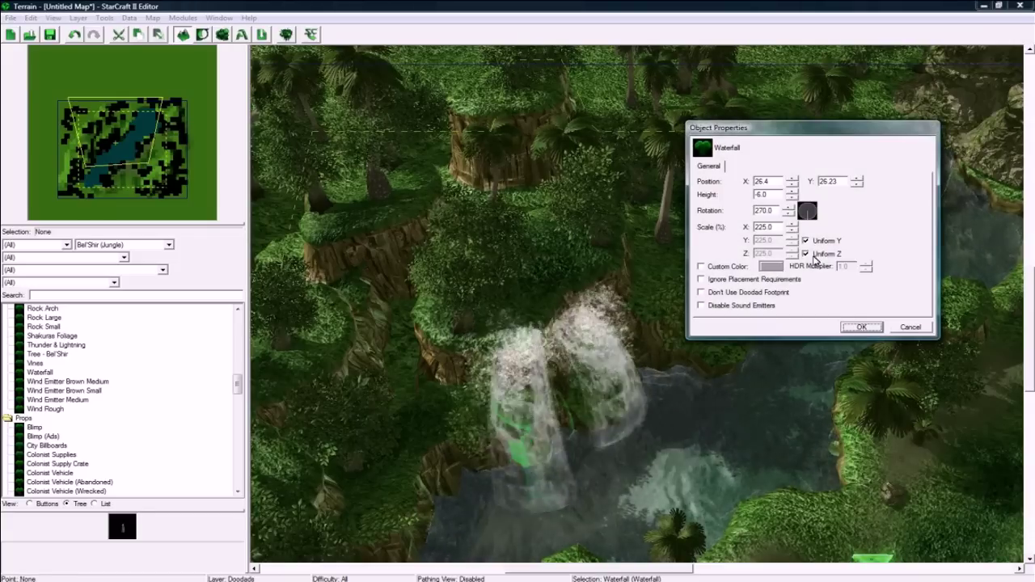
{"action": "left_click", "coordinate": [856, 179]}
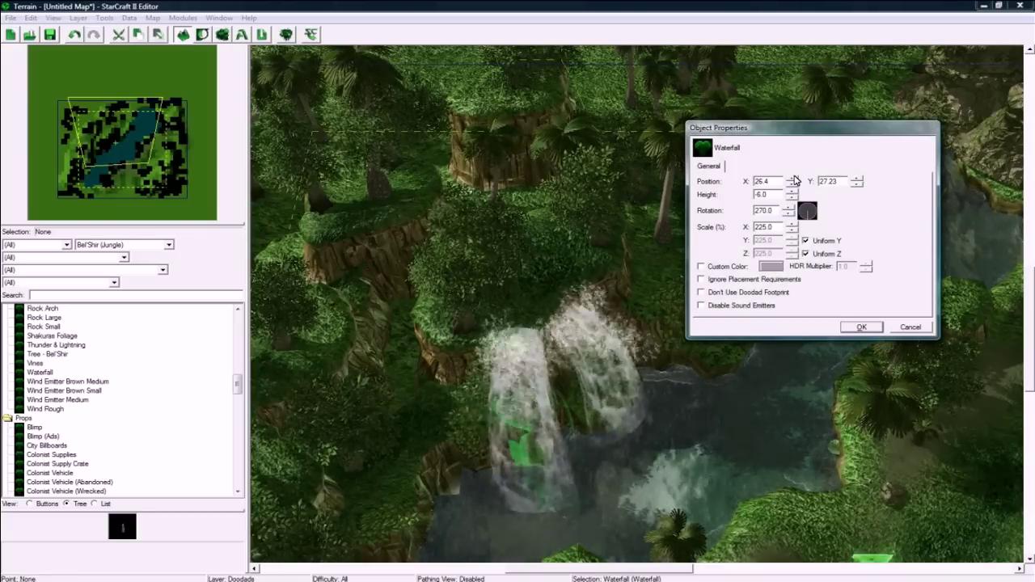
{"action": "left_click", "coordinate": [792, 178]}
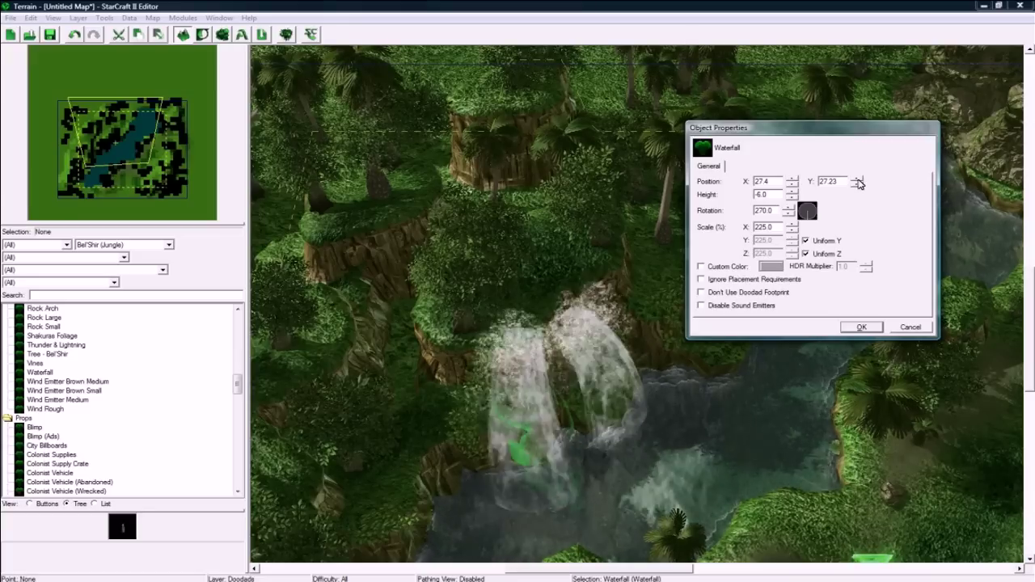
{"action": "left_click", "coordinate": [856, 178]}
{"action": "left_click_drag", "start_coordinate": [765, 195], "coordinate": [758, 195]}
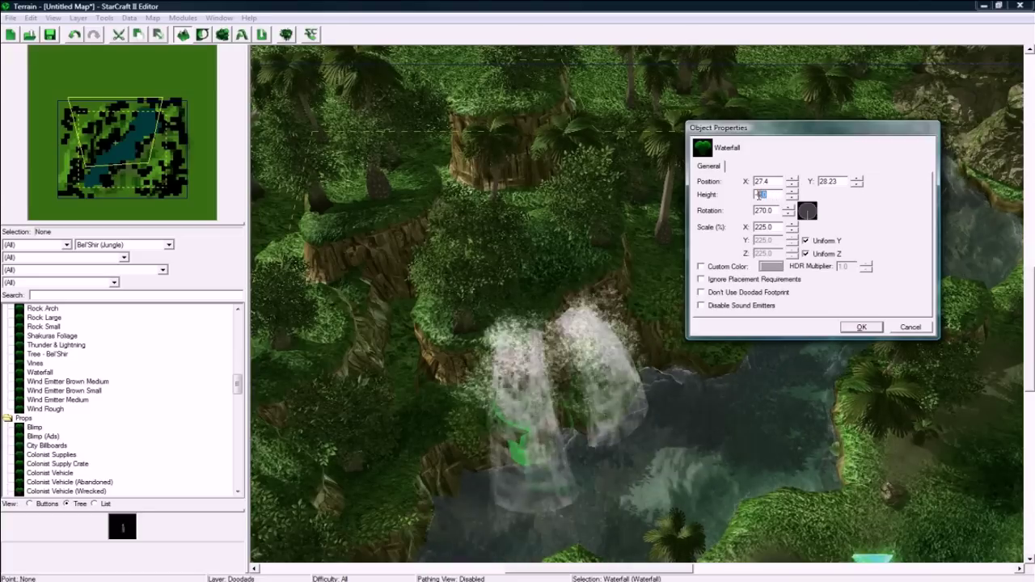
{"action": "left_click", "coordinate": [862, 327]}
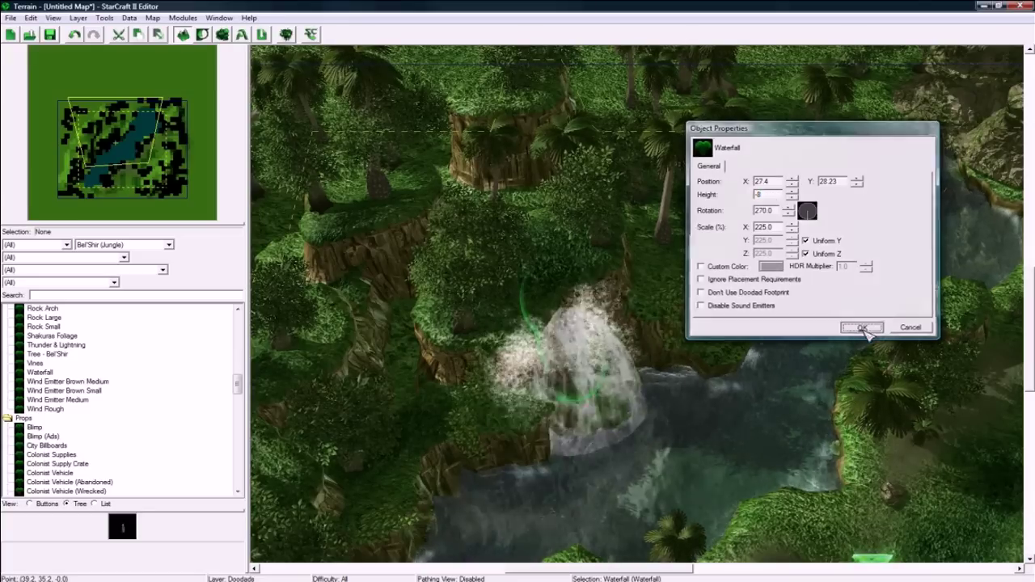
{"action": "scroll", "coordinate": [734, 277], "scroll_direction": "down", "scroll_amount": 2}
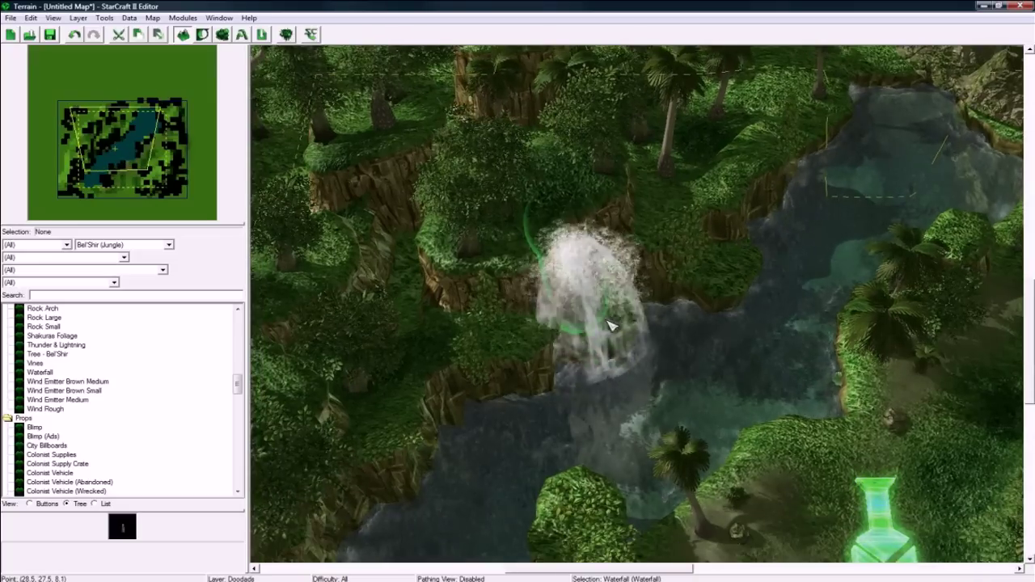
{"action": "right_click_drag", "start_coordinate": [612, 322], "coordinate": [609, 353]}
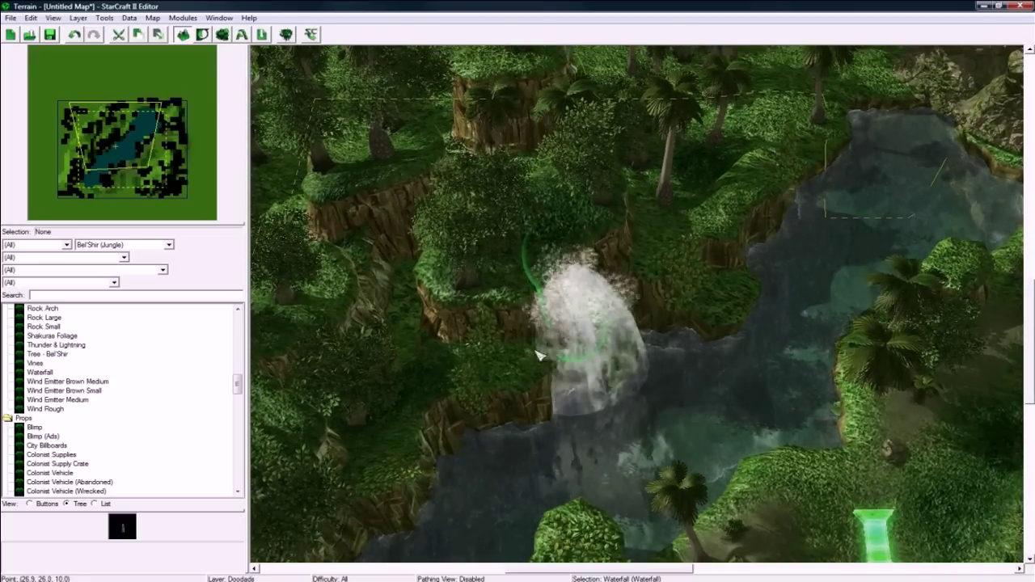
{"action": "scroll", "coordinate": [547, 352], "scroll_direction": "down", "scroll_amount": 1}
{"action": "scroll", "coordinate": [599, 328], "scroll_direction": "down", "scroll_amount": 1}
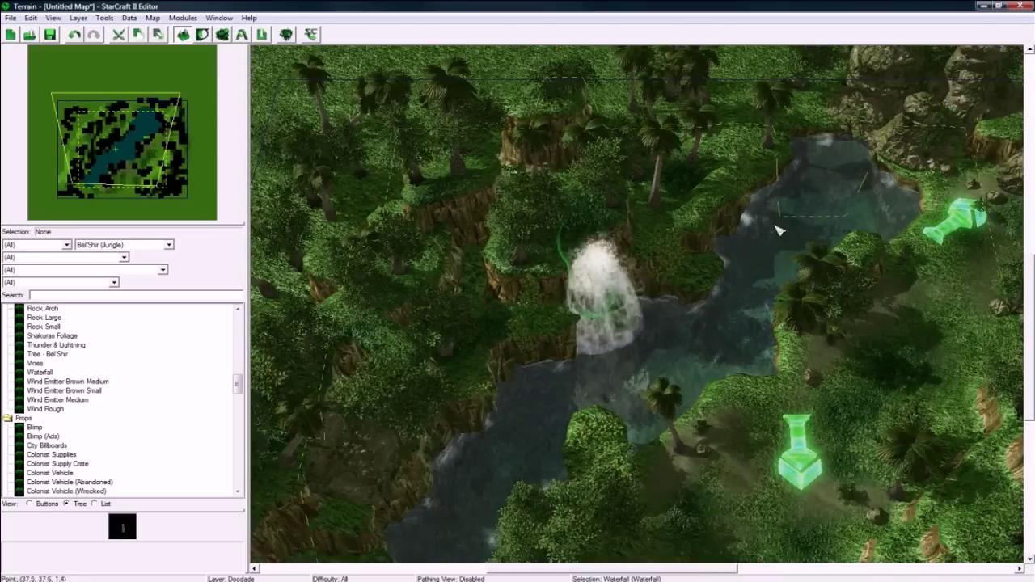
{"action": "scroll", "coordinate": [655, 219], "scroll_direction": "down", "scroll_amount": 3}
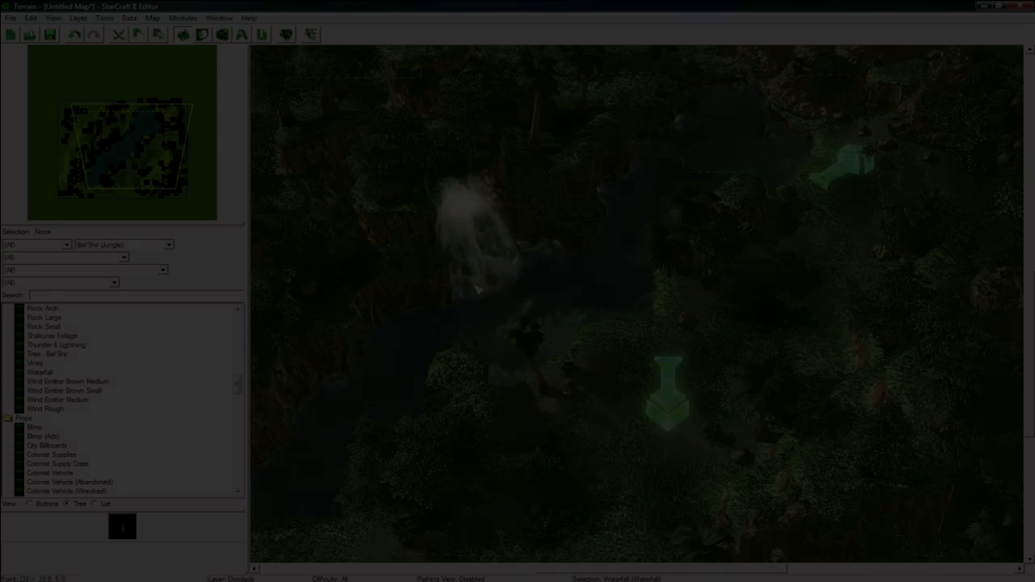